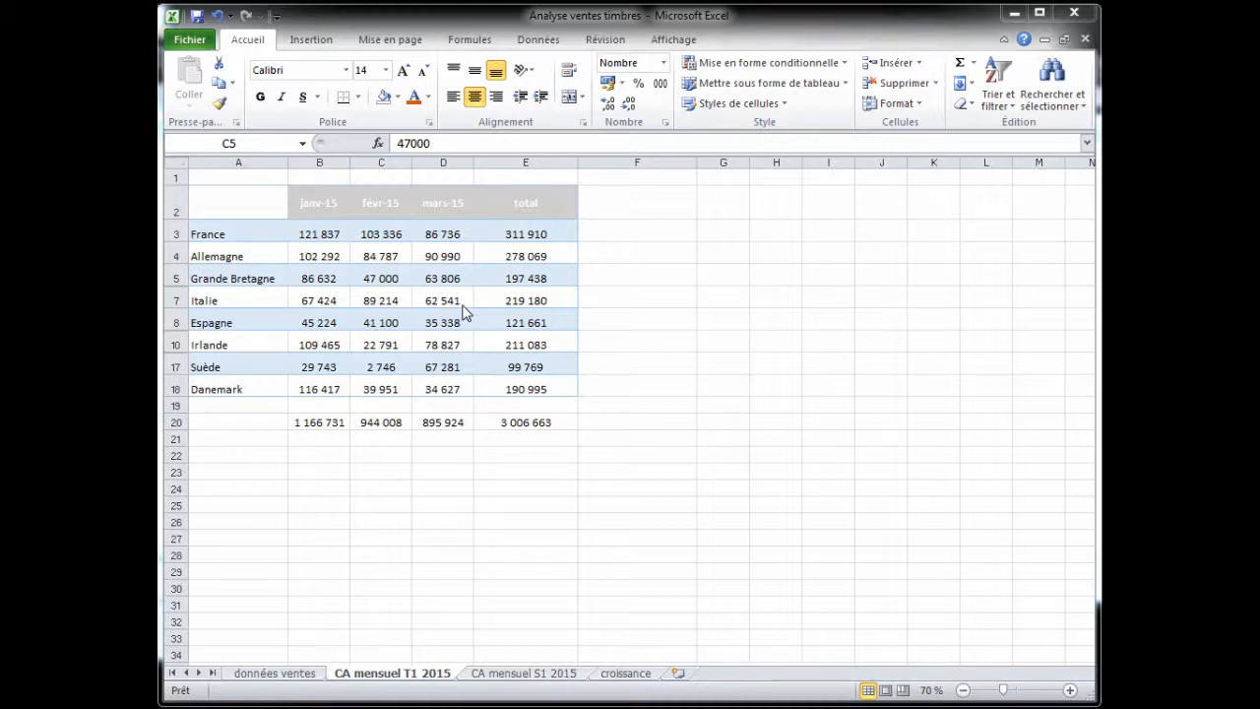
- Insert a 2D clustered column chart of the sales table, choosing it from the complete list of chart types
{"action": "left_click", "coordinate": [318, 41]}
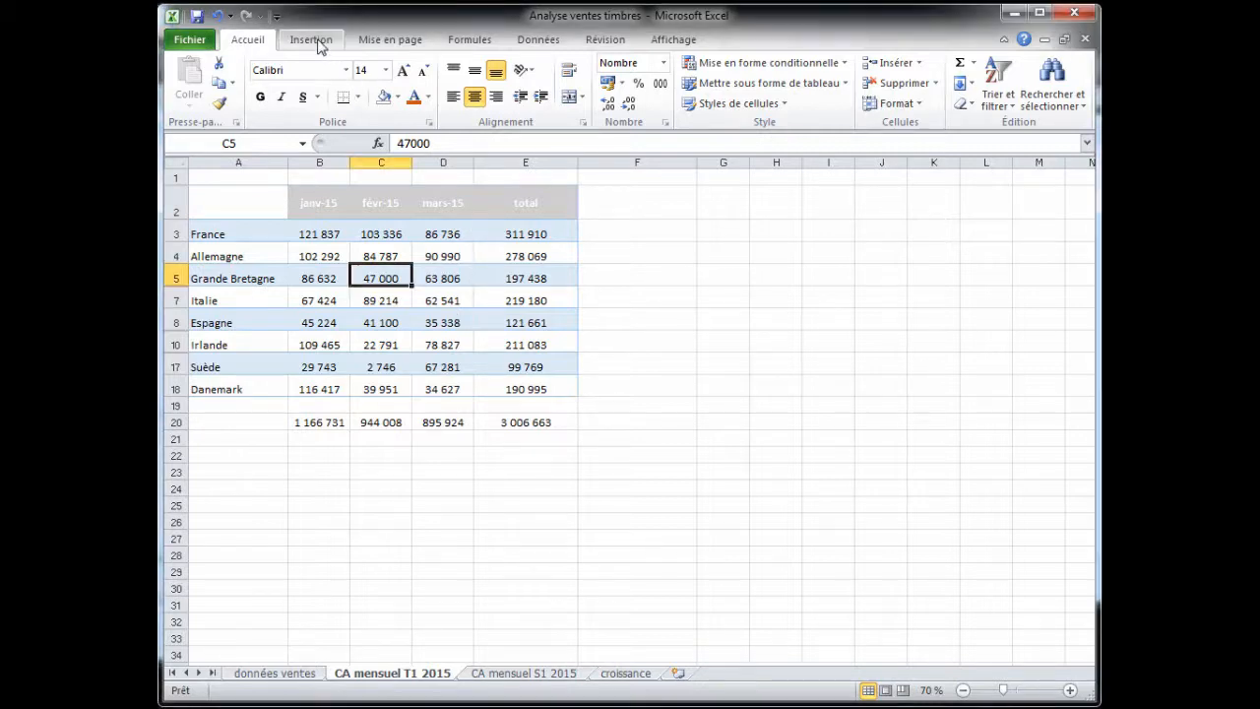
{"action": "left_click", "coordinate": [318, 44]}
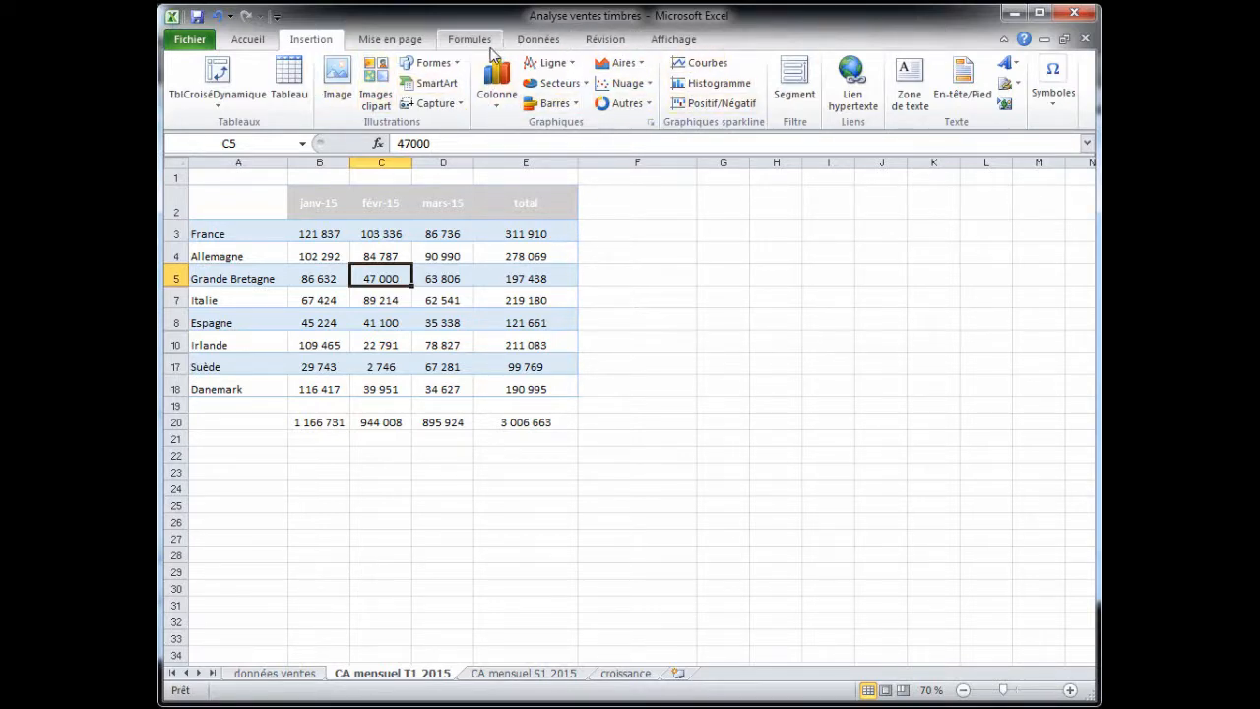
{"action": "left_click", "coordinate": [499, 107]}
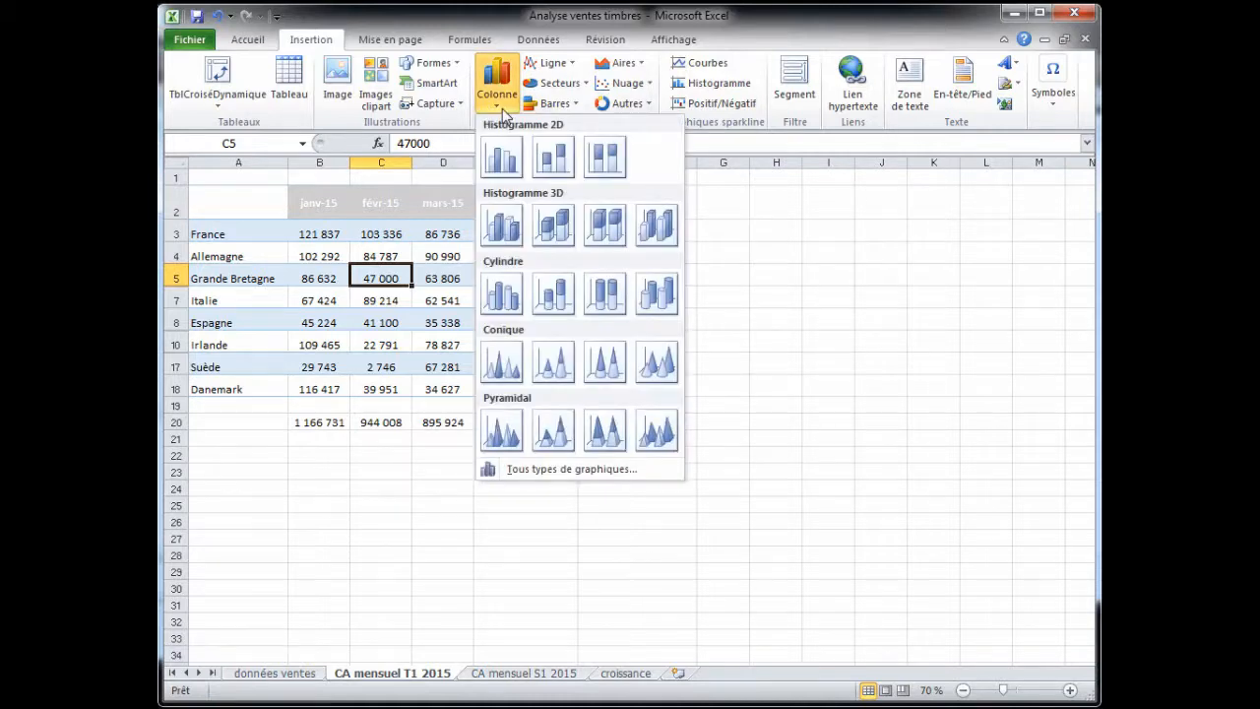
{"action": "left_click", "coordinate": [585, 86]}
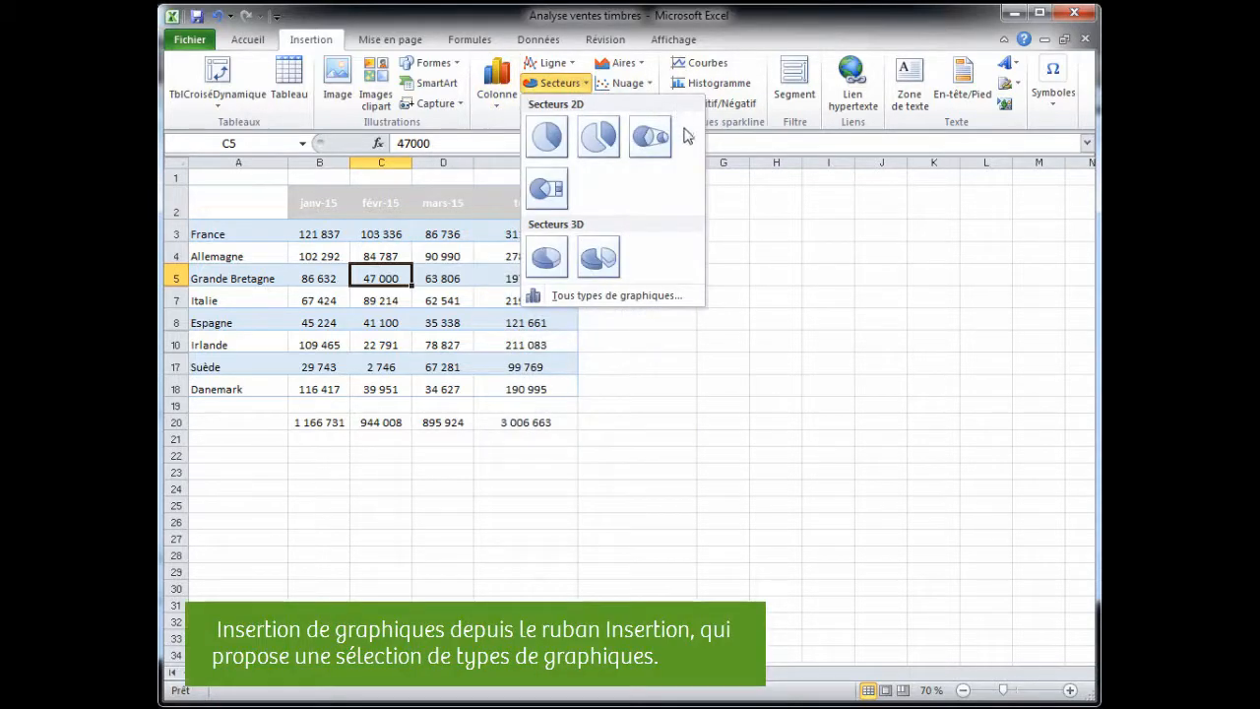
{"action": "left_click", "coordinate": [731, 168]}
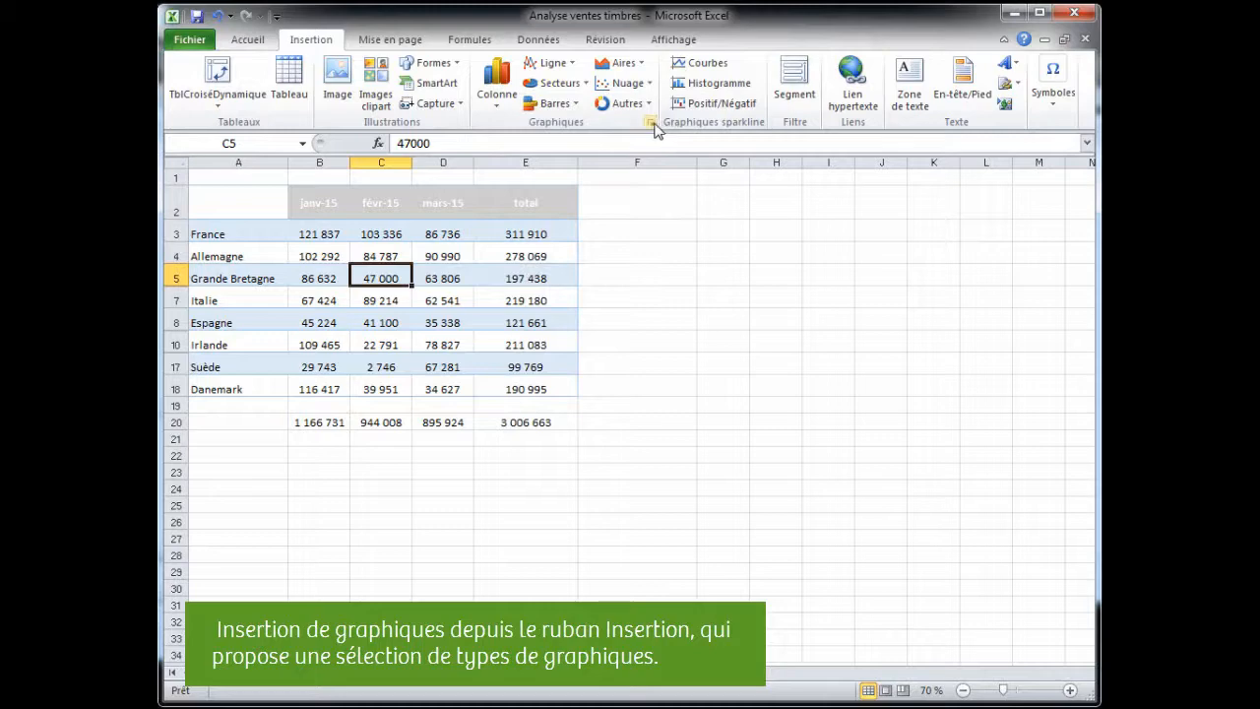
{"action": "left_click", "coordinate": [651, 123]}
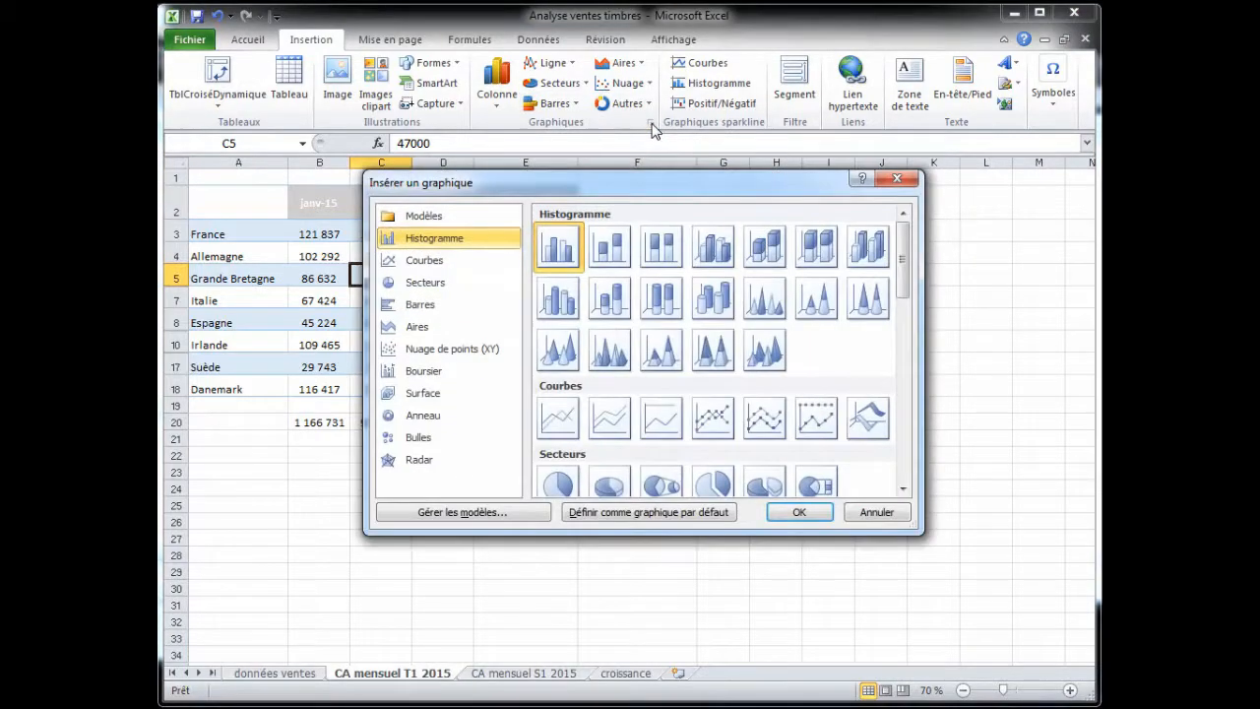
{"action": "scroll", "coordinate": [598, 350], "scroll_direction": "down", "scroll_amount": 6}
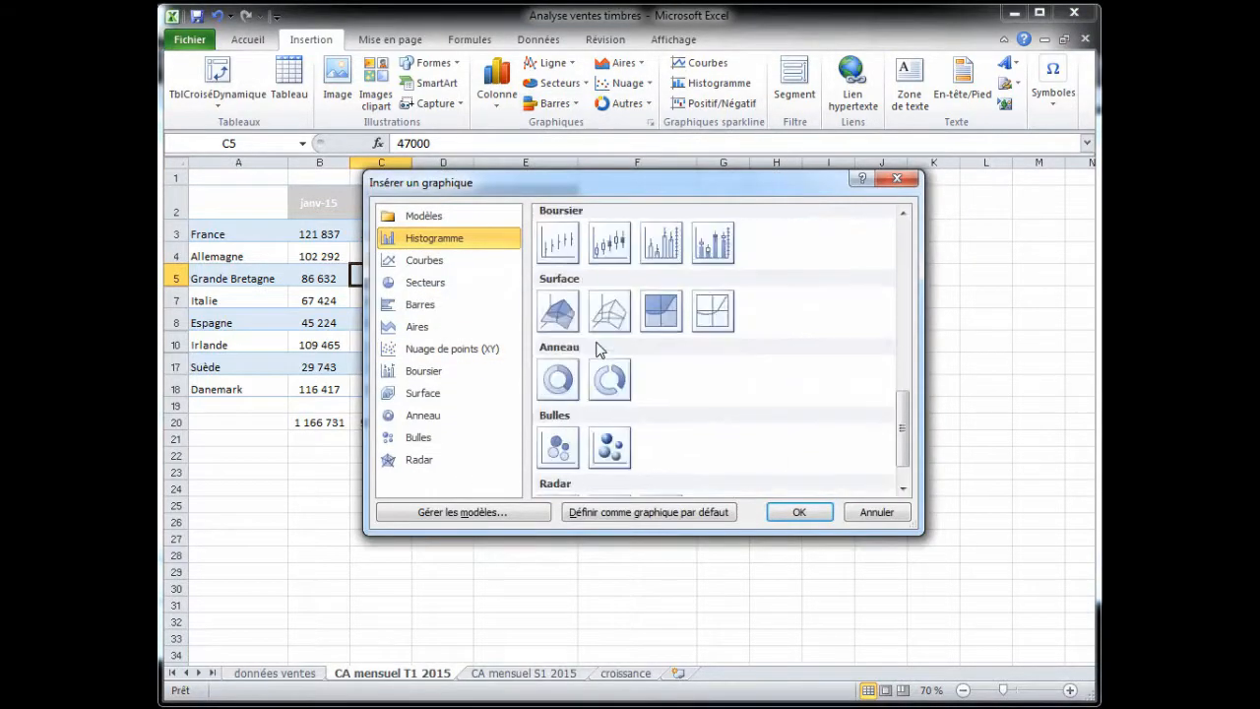
{"action": "scroll", "coordinate": [598, 350], "scroll_direction": "up", "scroll_amount": 6}
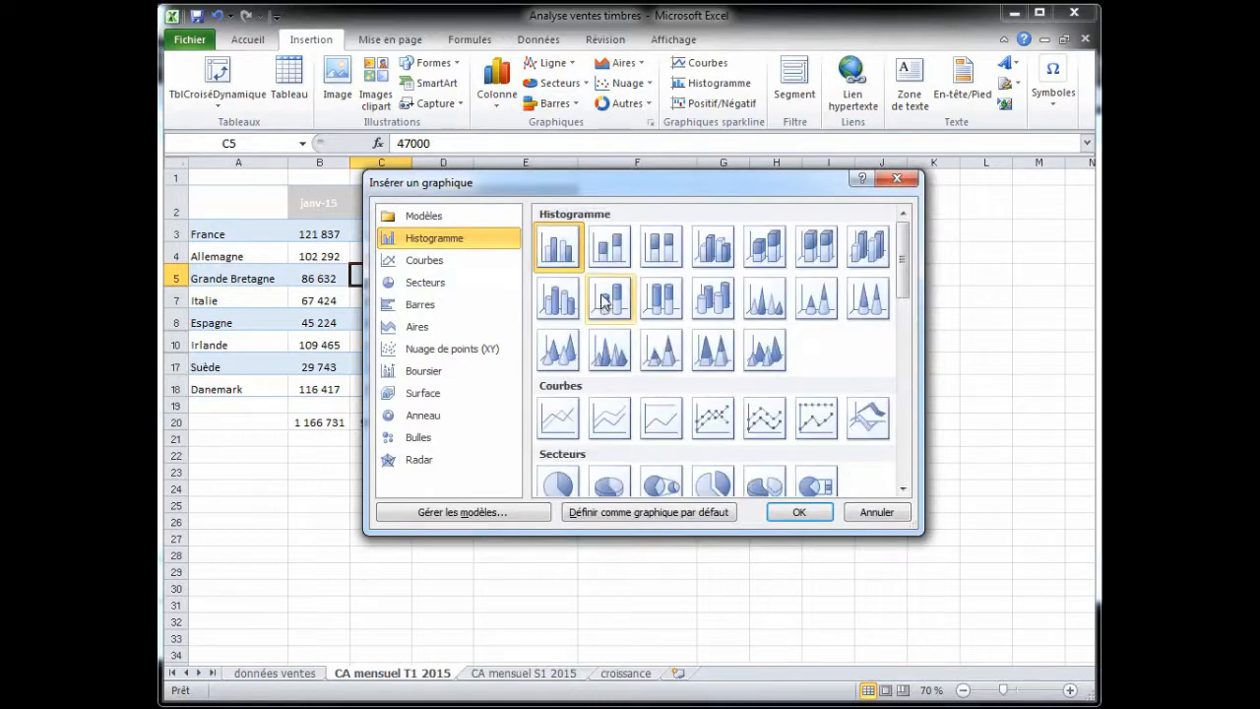
{"action": "left_click", "coordinate": [803, 513]}
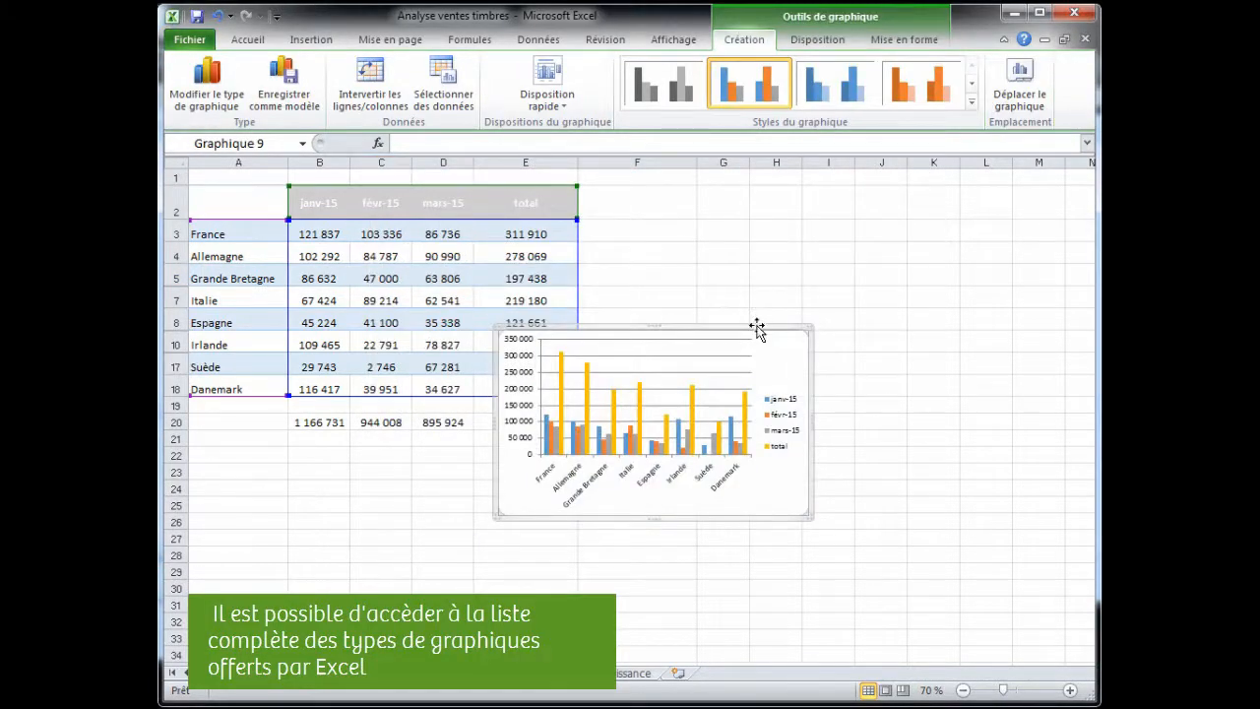
- Move the chart beside the table and enlarge it
{"action": "left_click_drag", "start_coordinate": [756, 327], "coordinate": [848, 249]}
{"action": "left_click_drag", "start_coordinate": [899, 444], "coordinate": [1045, 555]}
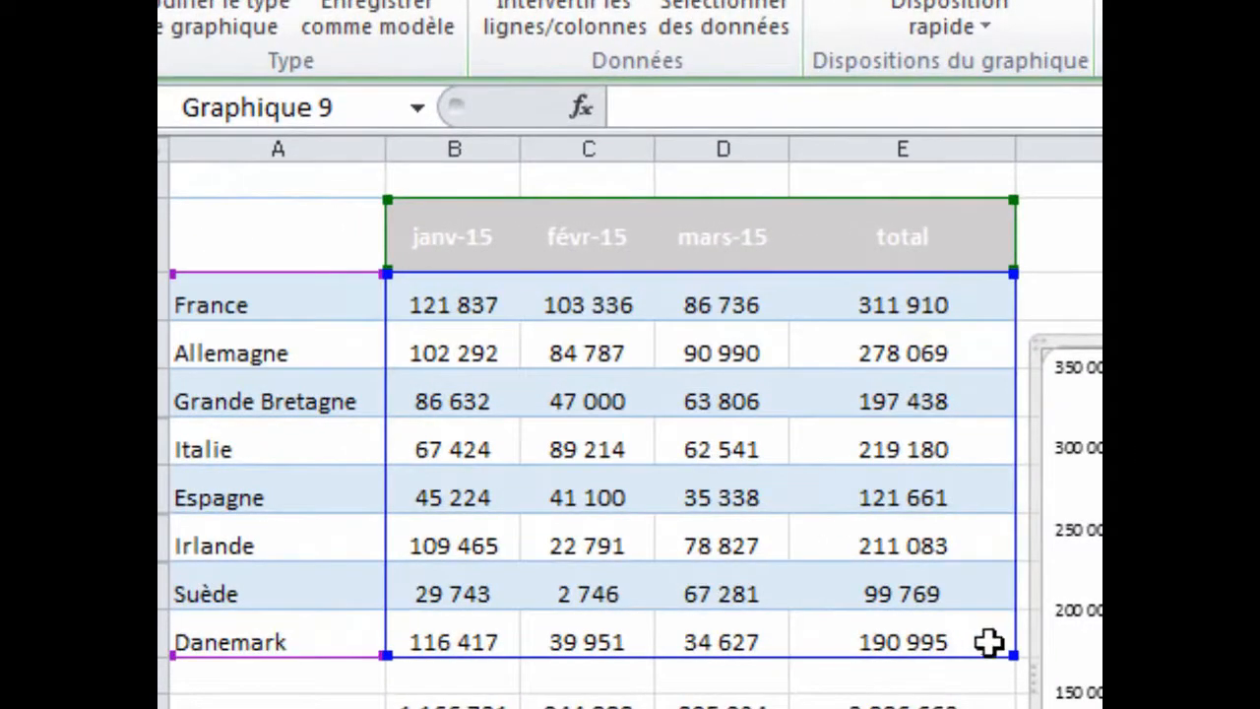
- Exclude the total column from the chart's data range, and try swapping rows and columns before restoring them
{"action": "left_click_drag", "start_coordinate": [1014, 652], "coordinate": [852, 647]}
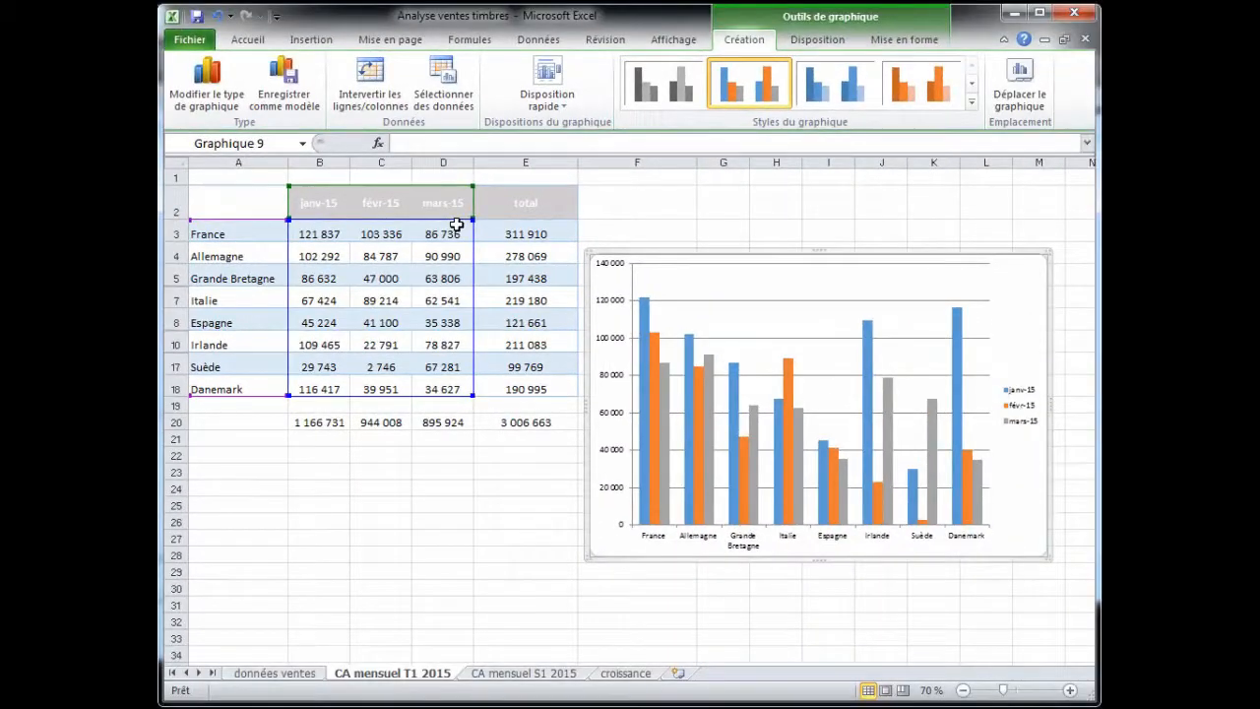
{"action": "left_click", "coordinate": [381, 92]}
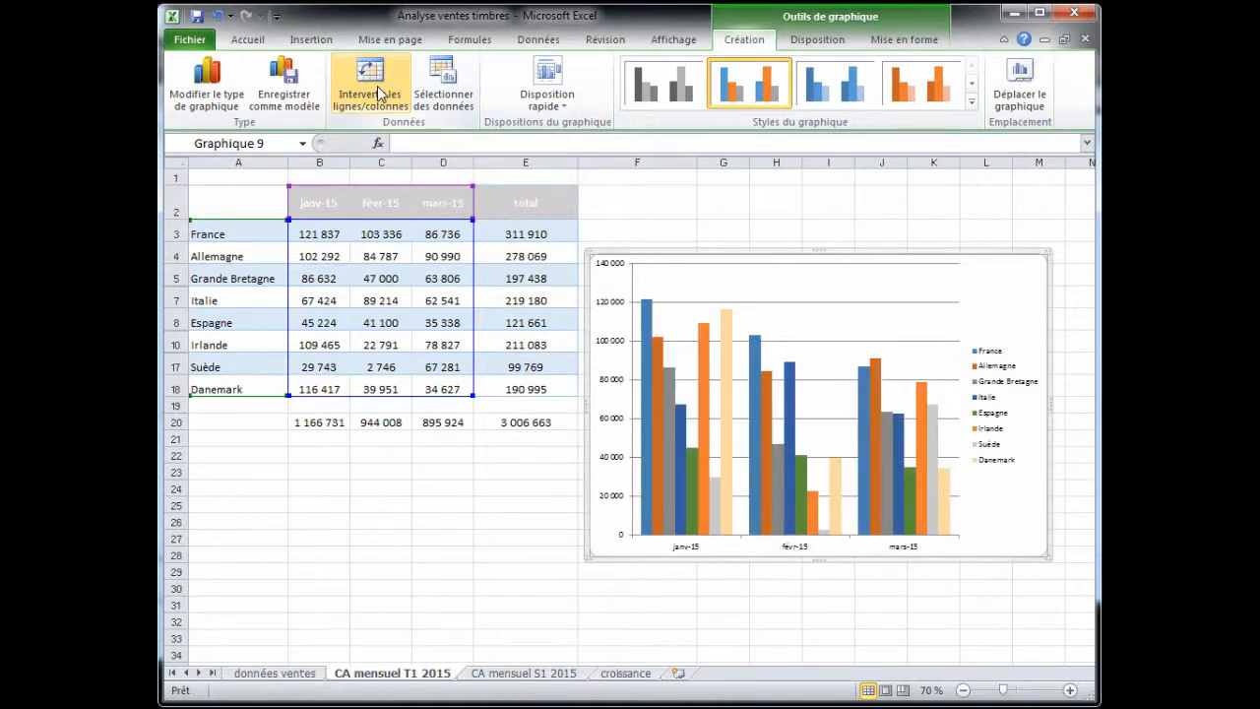
{"action": "left_click", "coordinate": [377, 86]}
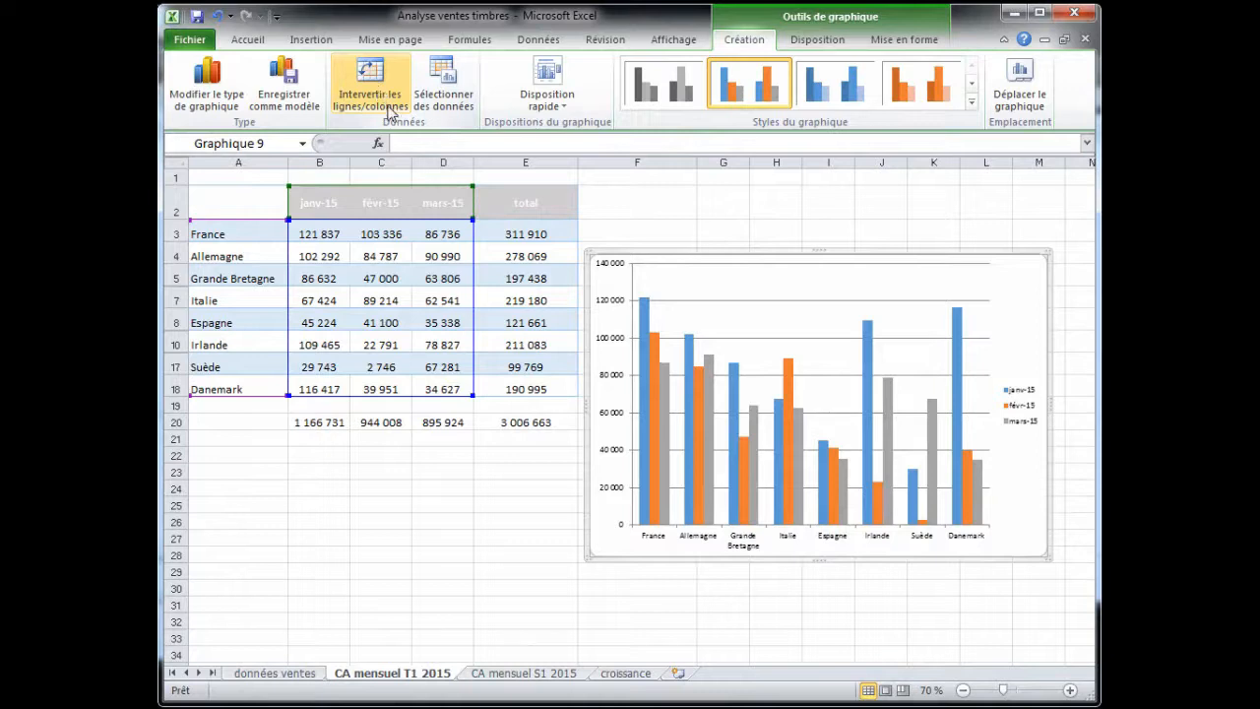
- Move the chart up slightly and apply the blue-orange-grey chart style
{"action": "left_click_drag", "start_coordinate": [768, 250], "coordinate": [765, 210]}
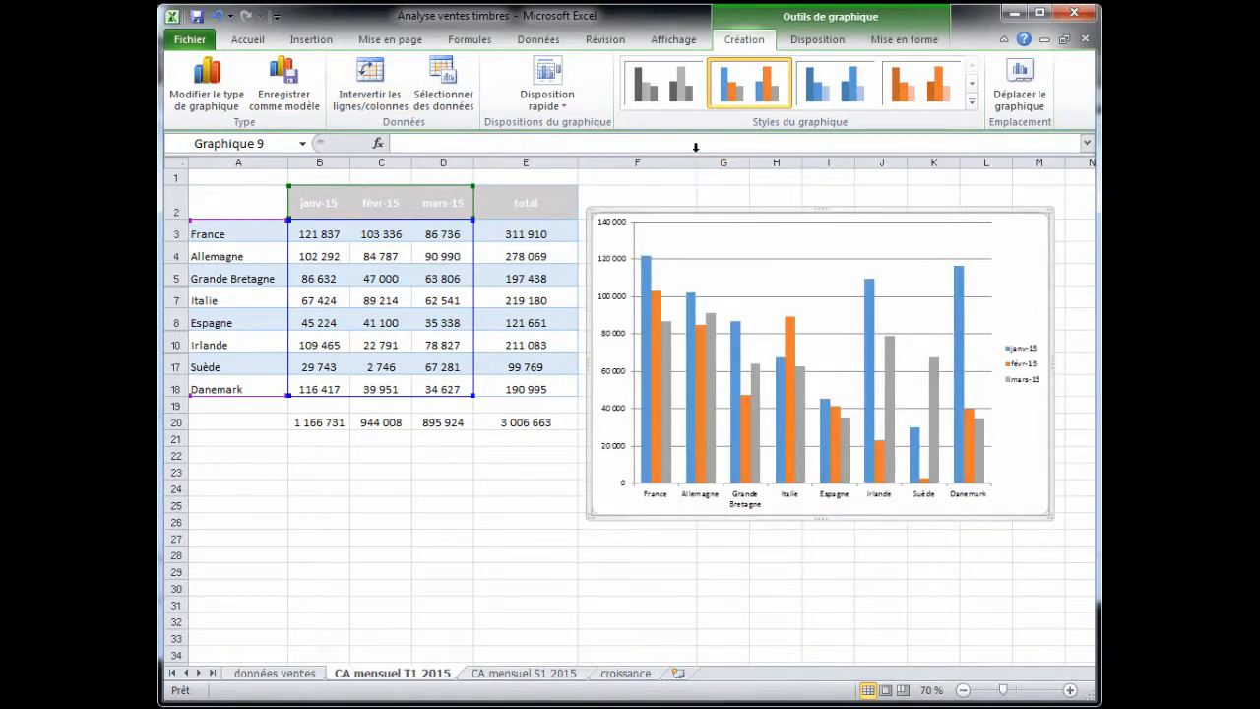
{"action": "left_click", "coordinate": [971, 101]}
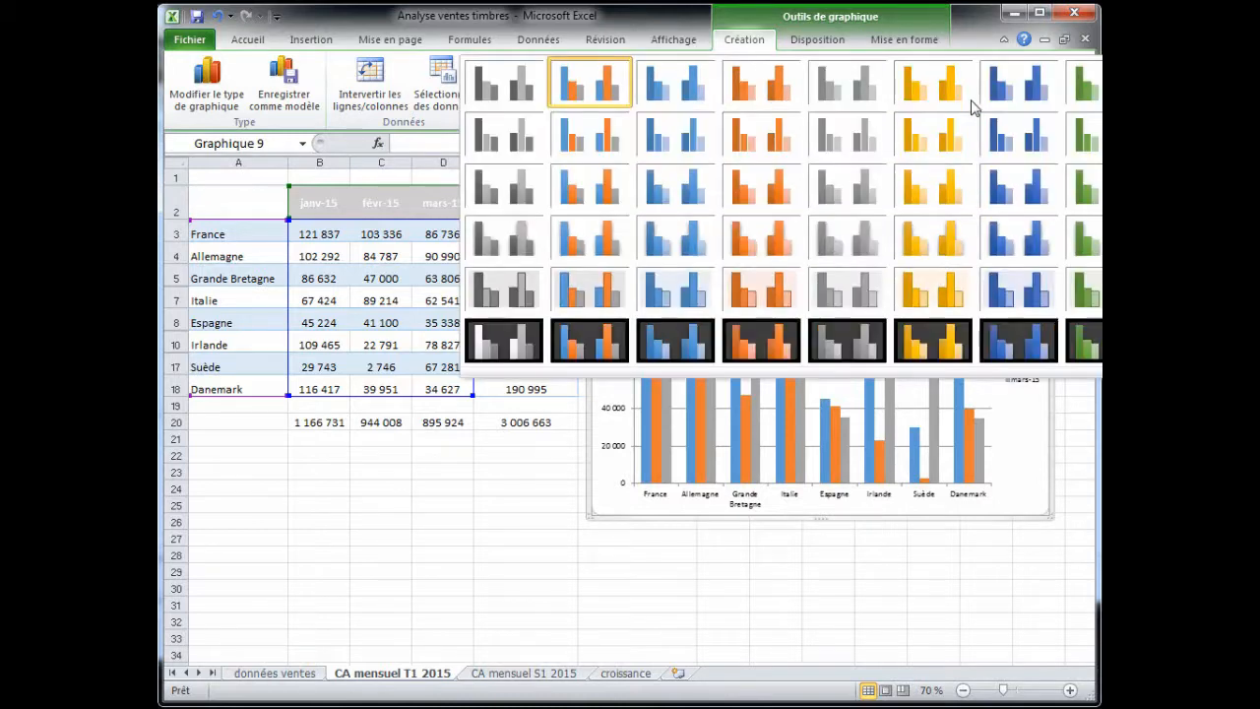
{"action": "left_click", "coordinate": [608, 84]}
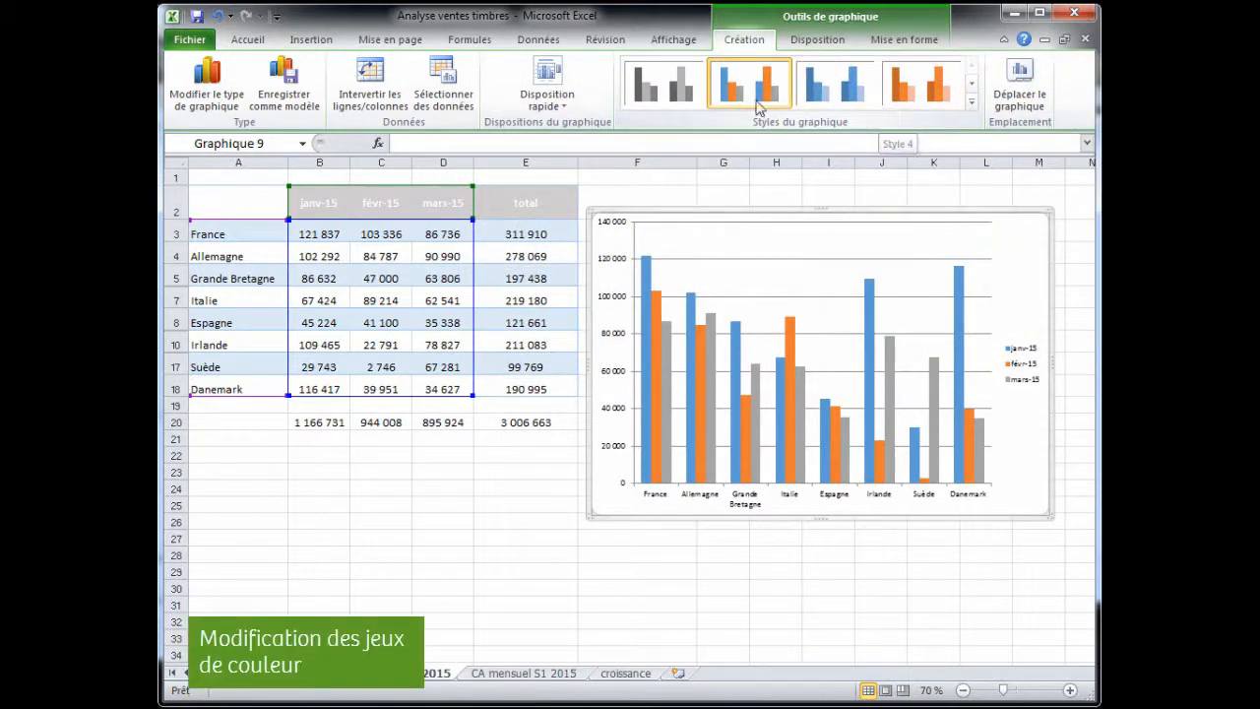
- Apply quick layout Mise en forme 5 to the chart and extend the chart downward
{"action": "left_click", "coordinate": [547, 88]}
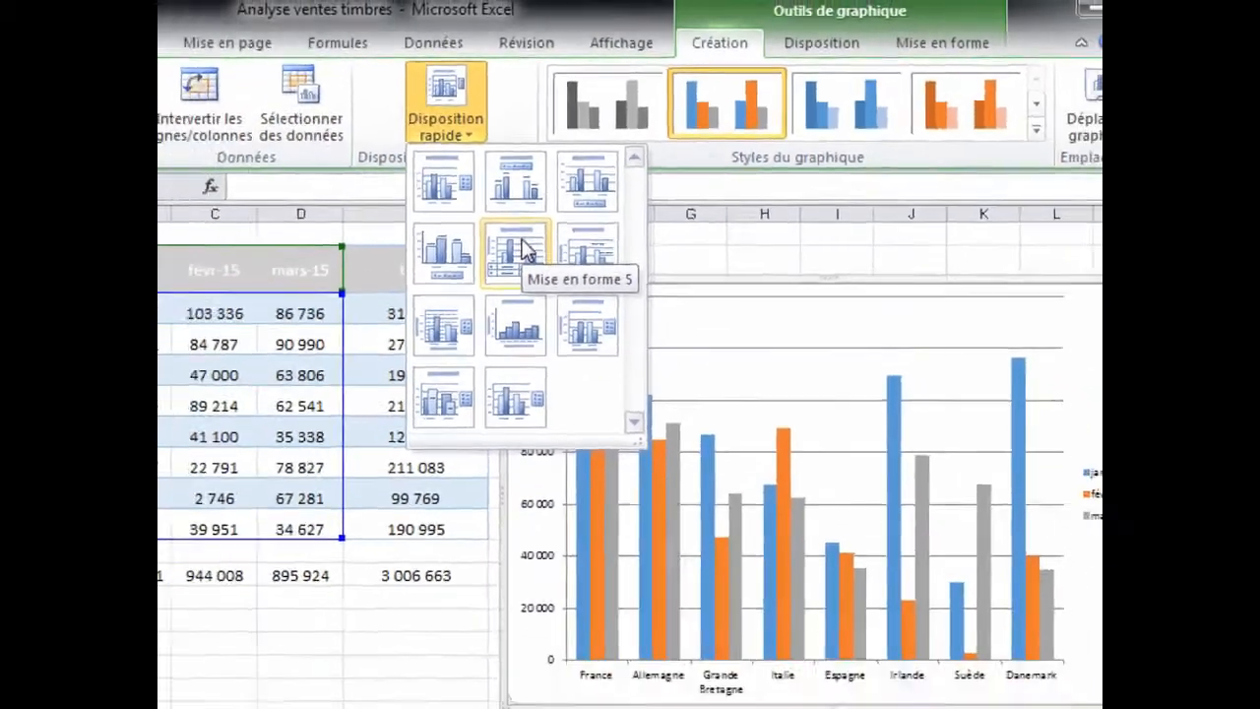
{"action": "left_click", "coordinate": [366, 372]}
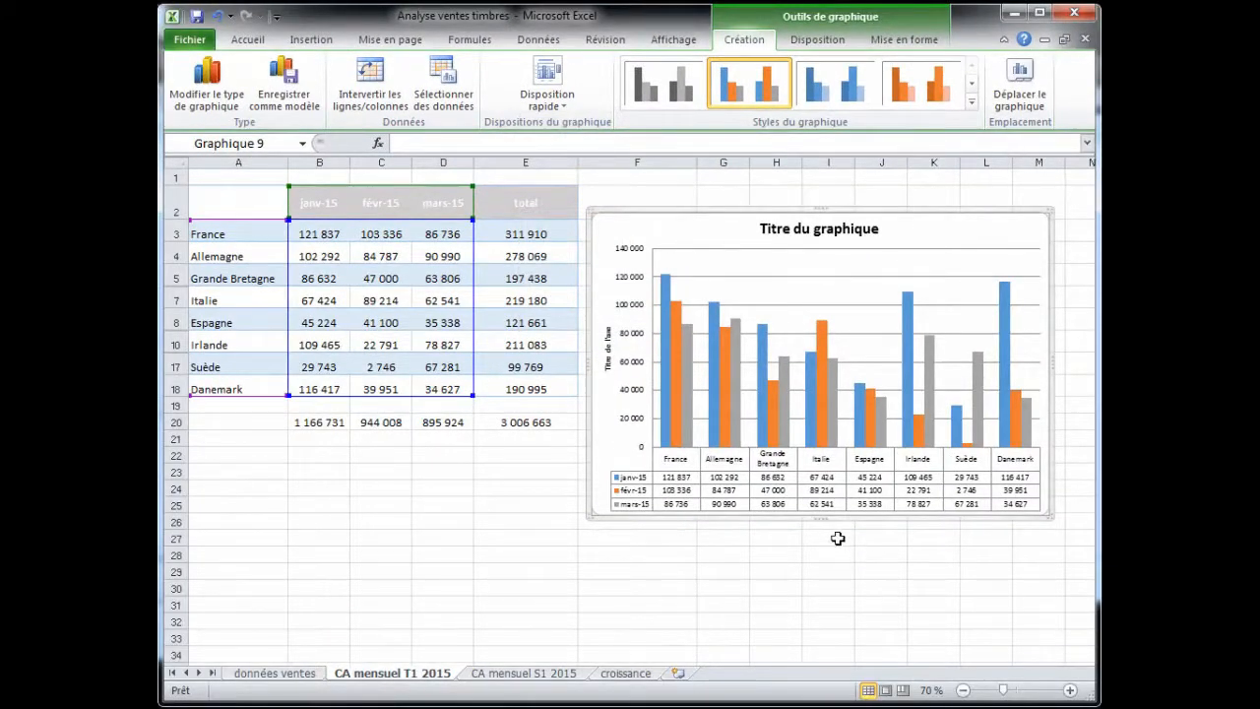
{"action": "left_click_drag", "start_coordinate": [821, 517], "coordinate": [821, 605]}
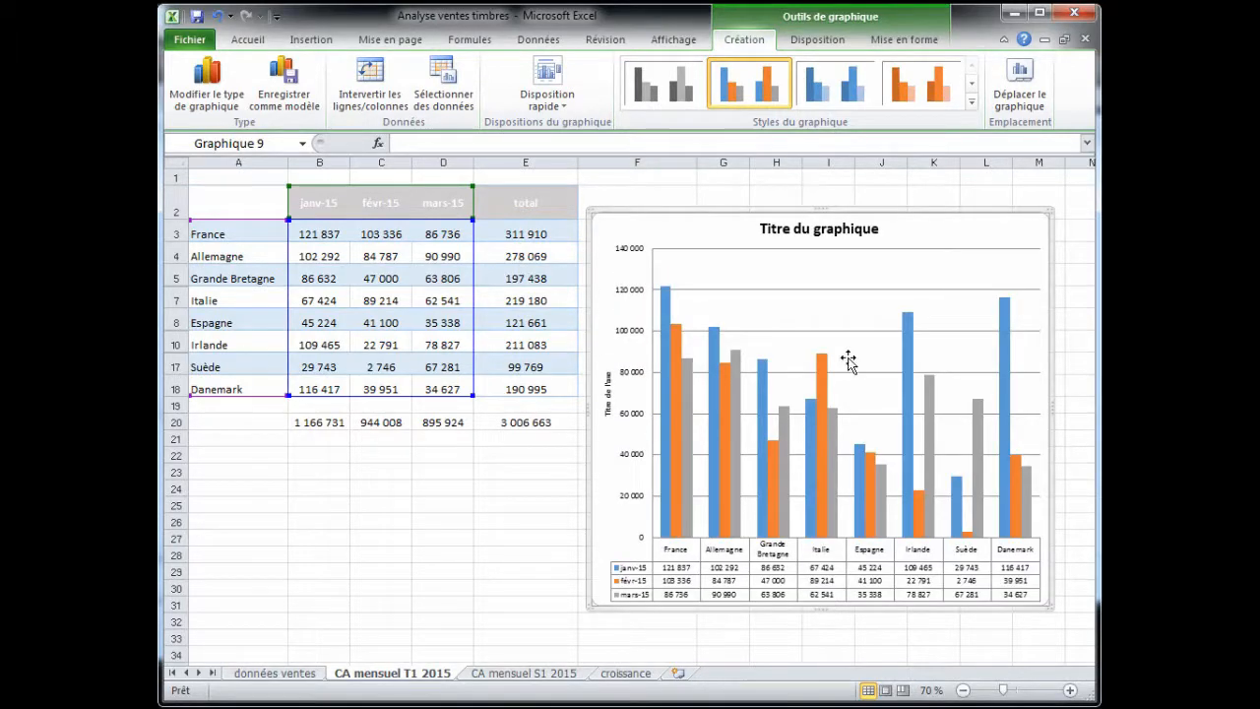
- Replace the chart title text with Evolution CA Europe
{"action": "left_click", "coordinate": [833, 228]}
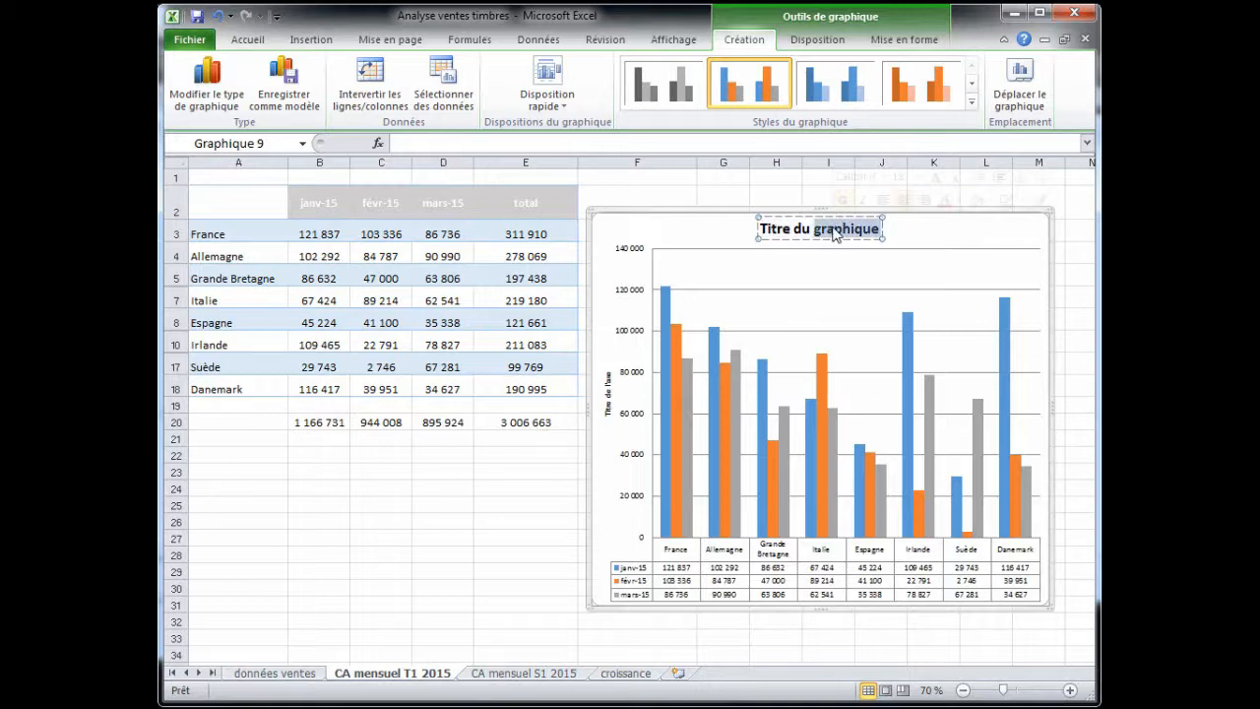
{"action": "double_click", "coordinate": [833, 229]}
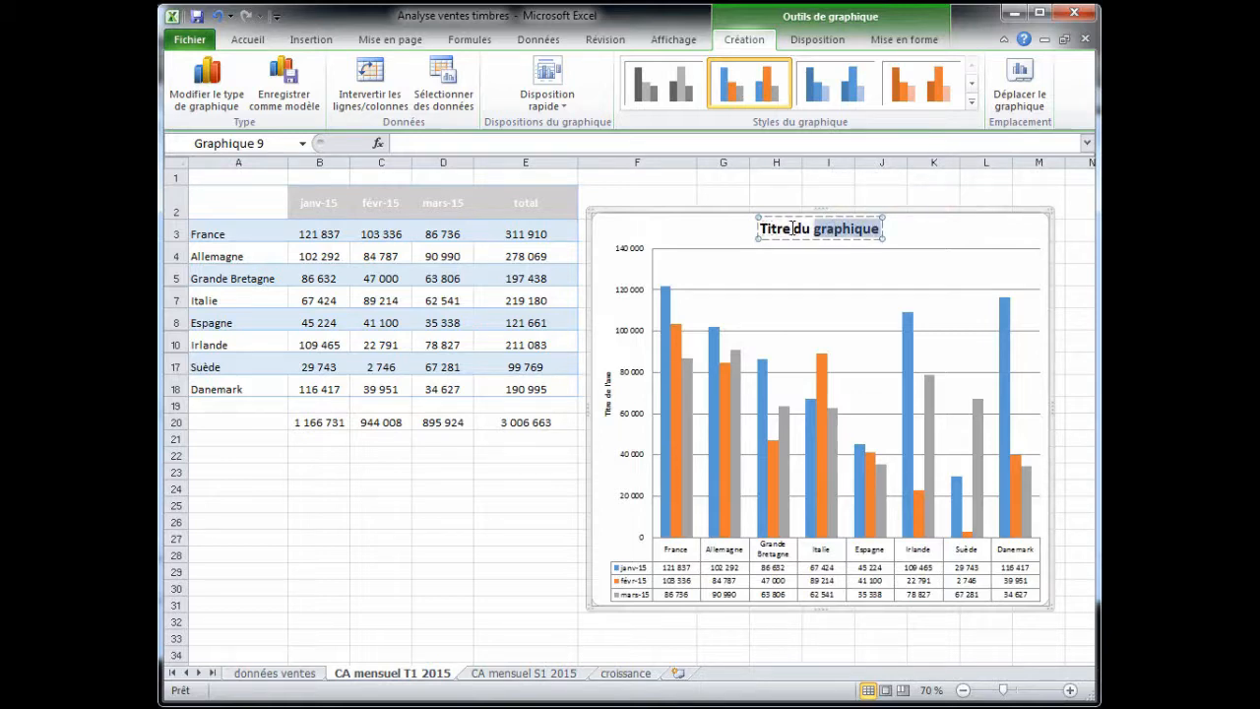
{"action": "left_click_drag", "start_coordinate": [760, 228], "coordinate": [883, 228]}
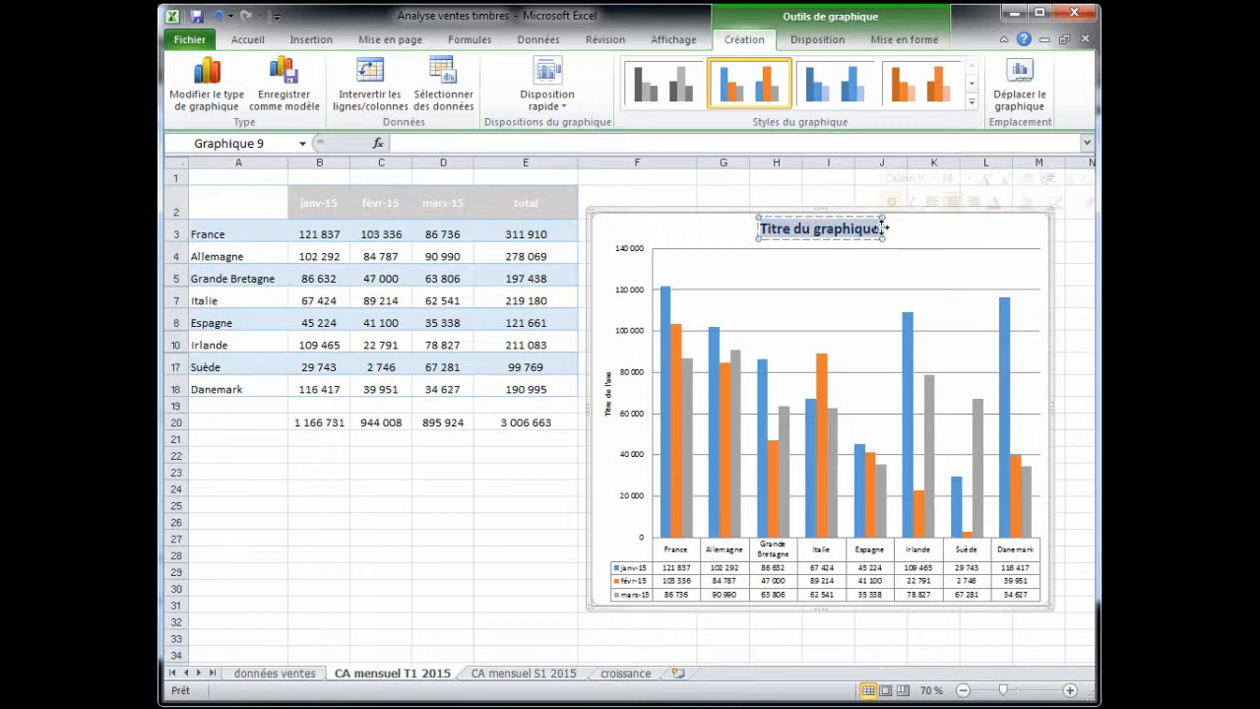
{"action": "type", "text": "Evolutio"}
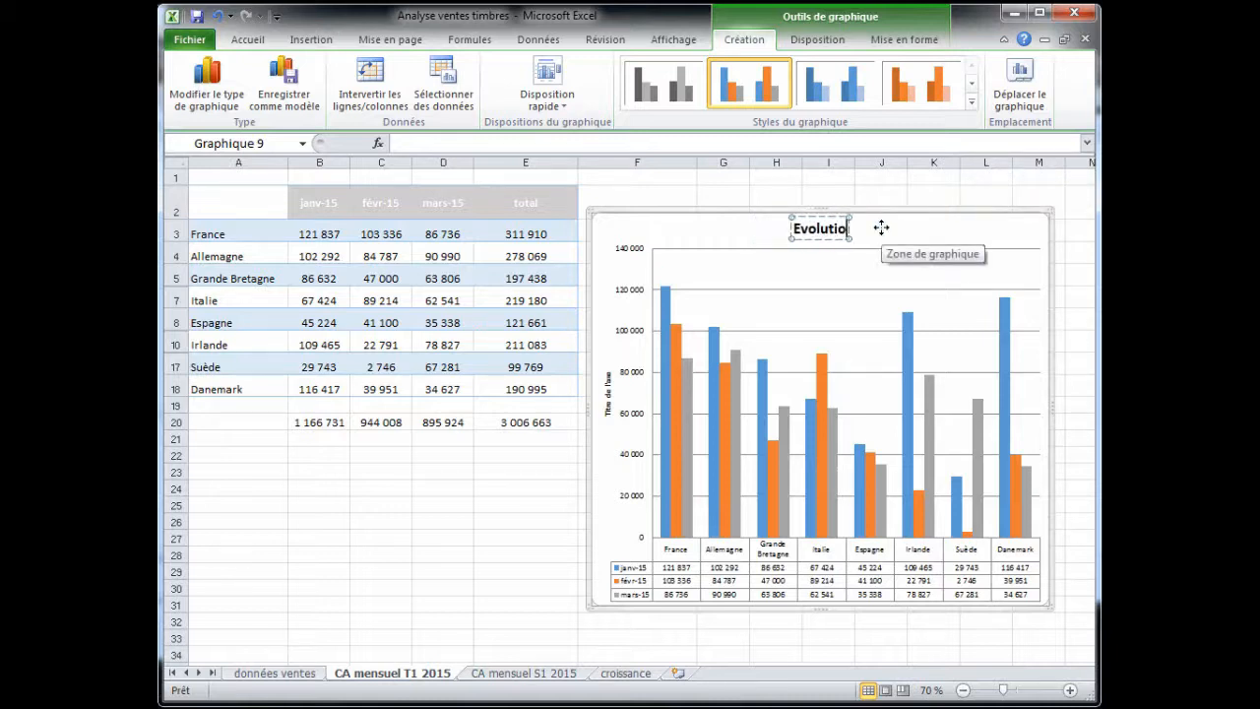
{"action": "type", "text": "n CA"}
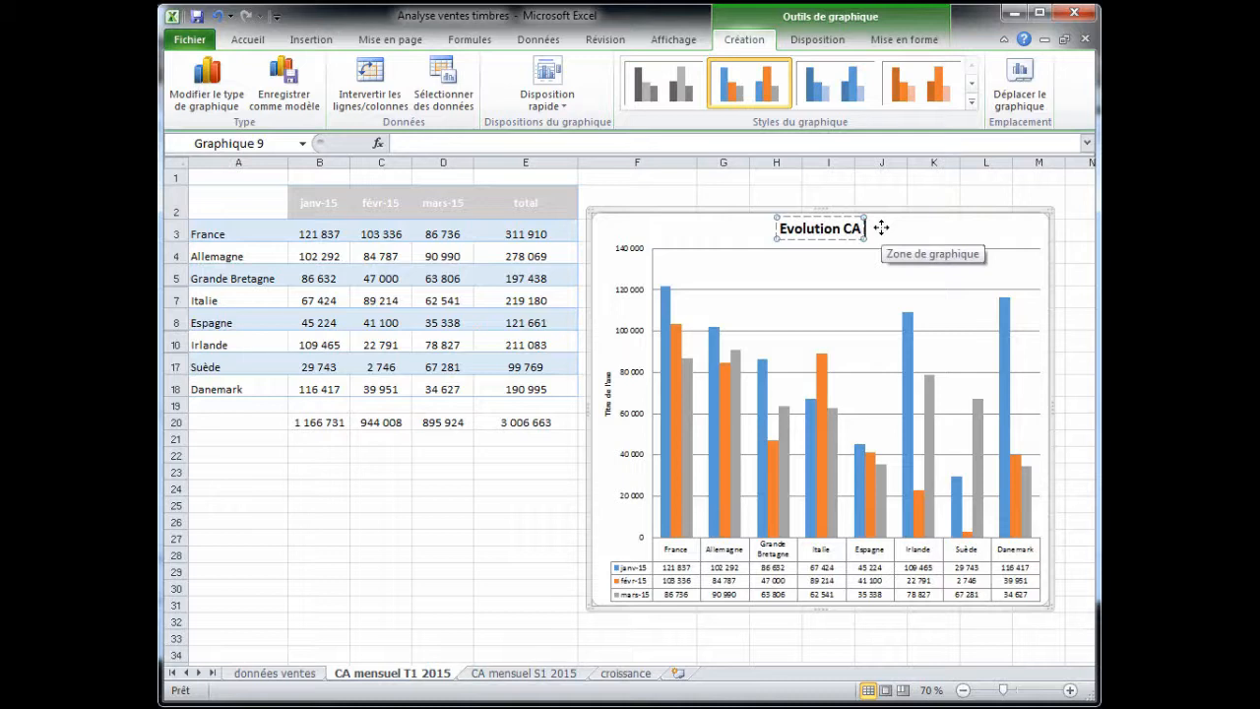
{"action": "type", "text": " Europe"}
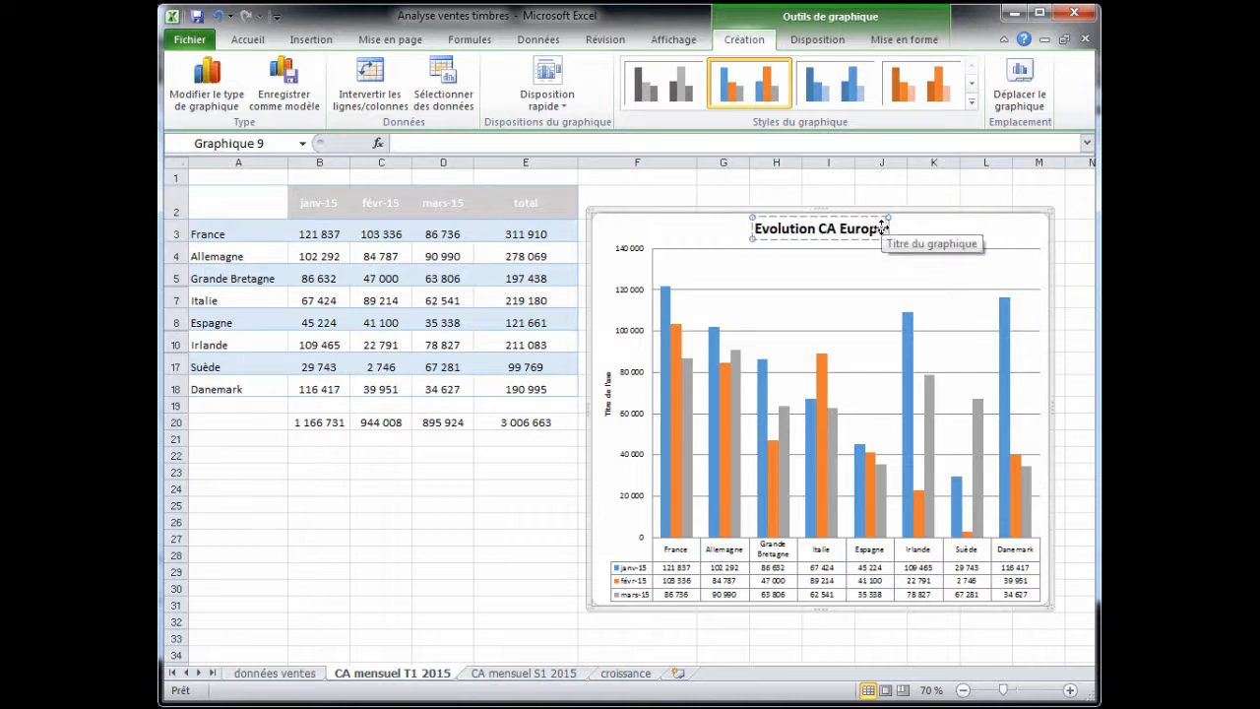
{"action": "key", "text": "Return"}
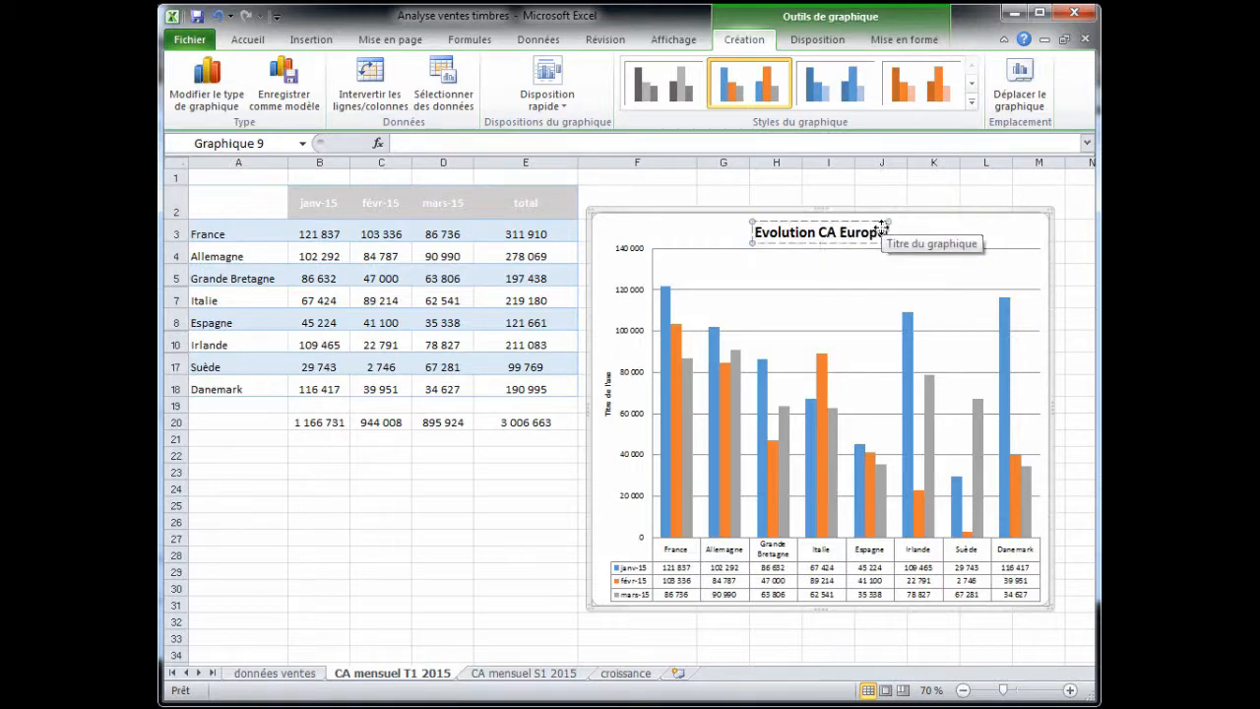
{"action": "left_click", "coordinate": [943, 232]}
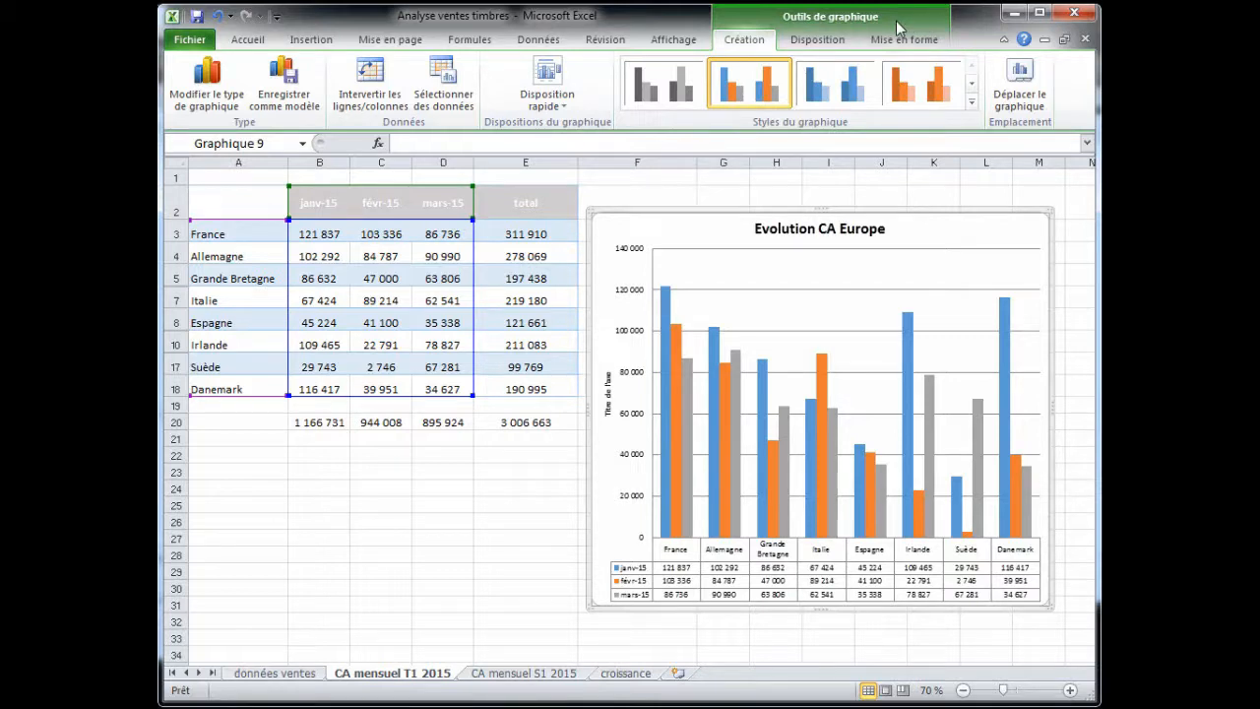
- Remove the primary vertical axis title from the chart
{"action": "left_click", "coordinate": [835, 48]}
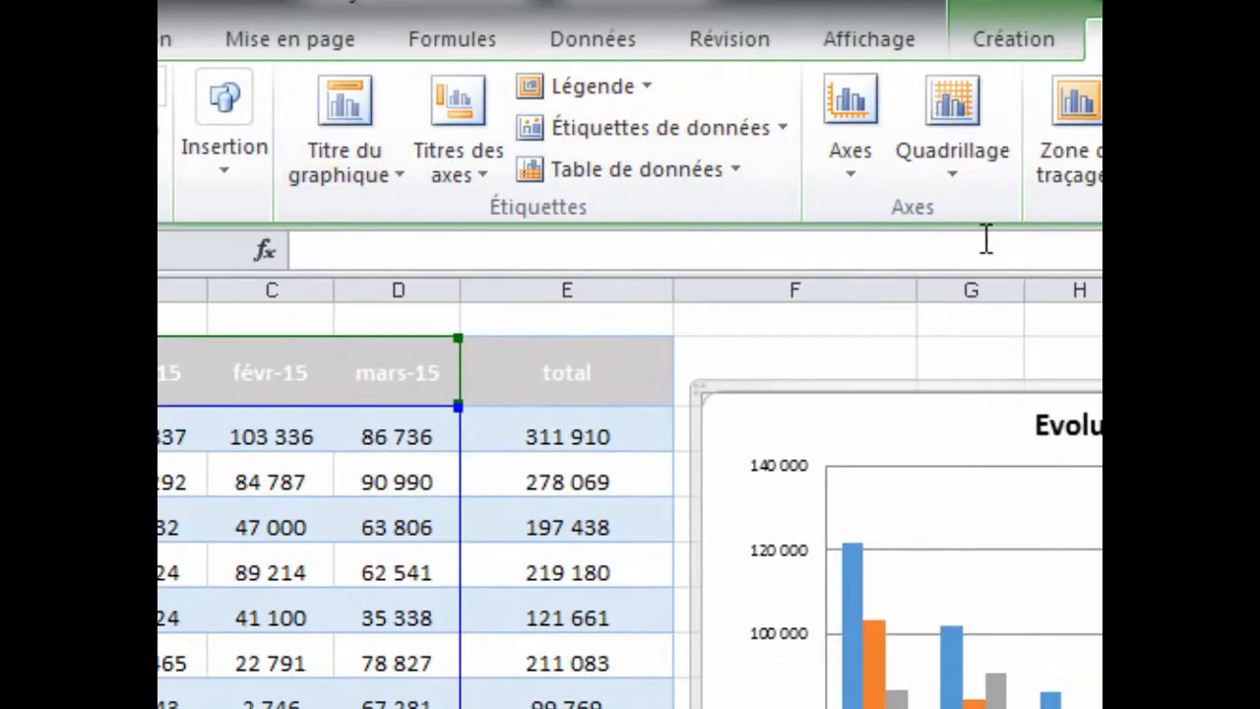
{"action": "left_click", "coordinate": [390, 178]}
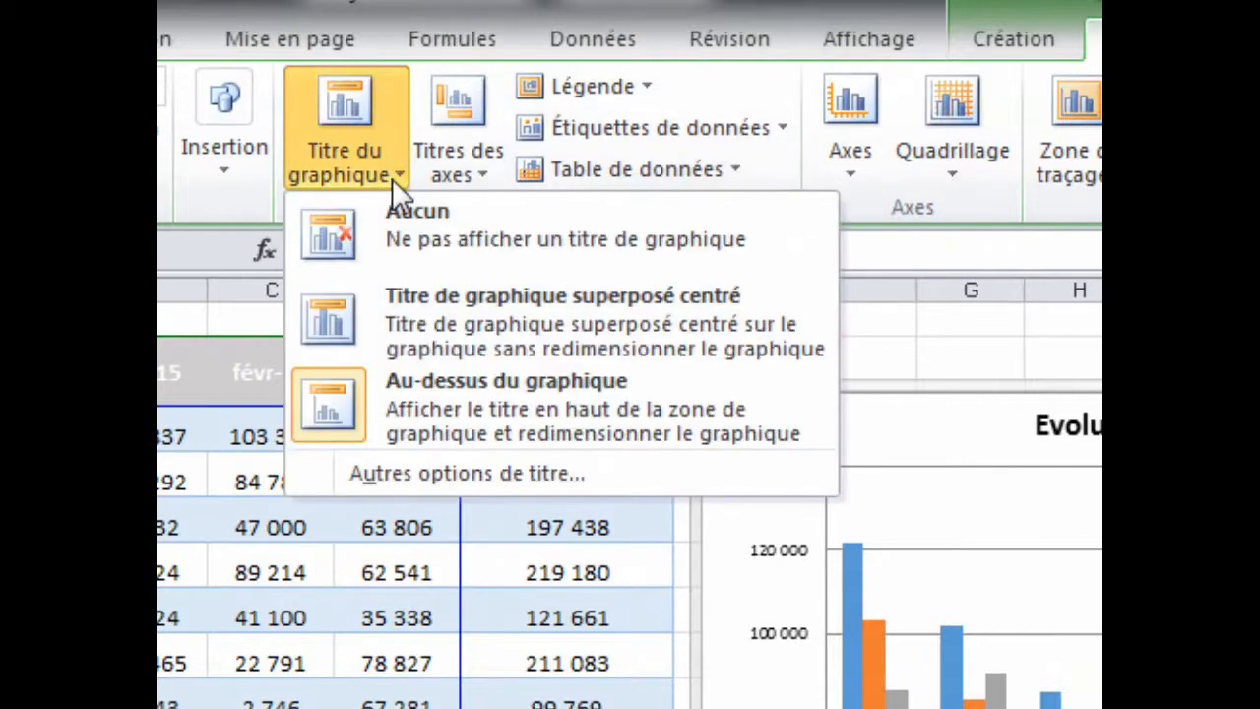
{"action": "left_click", "coordinate": [391, 180]}
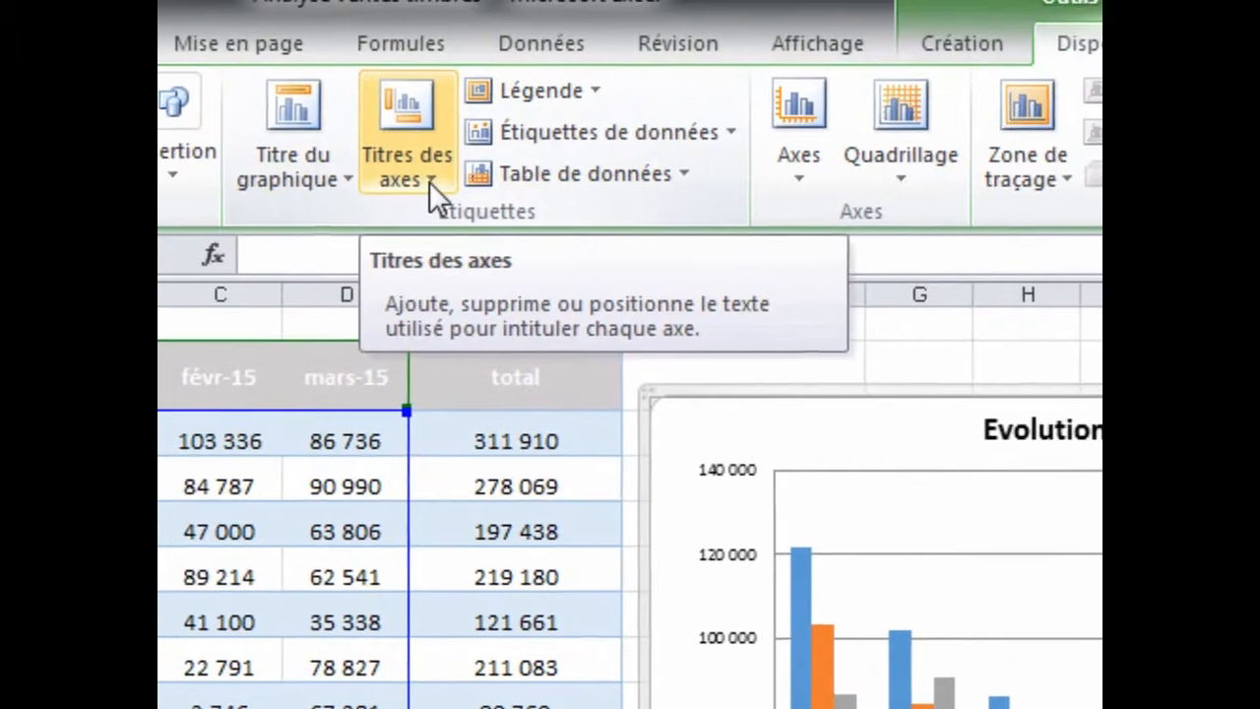
{"action": "left_click", "coordinate": [480, 176]}
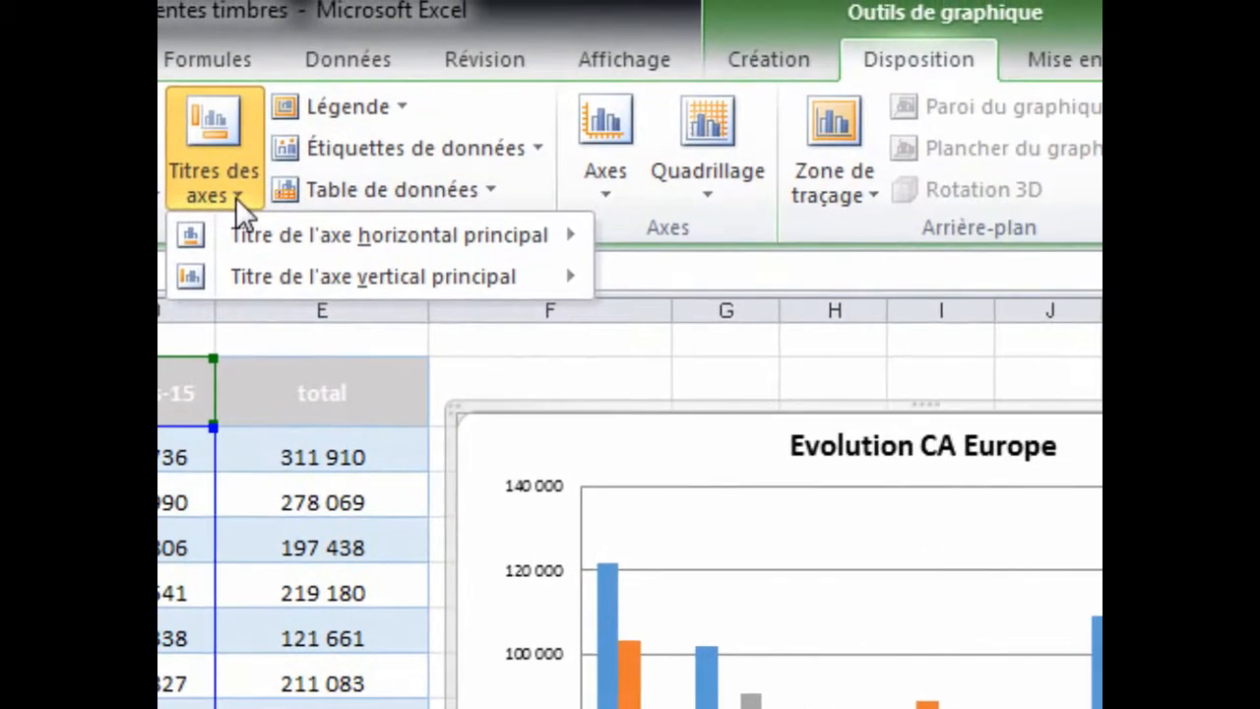
{"action": "mouse_move", "coordinate": [245, 228]}
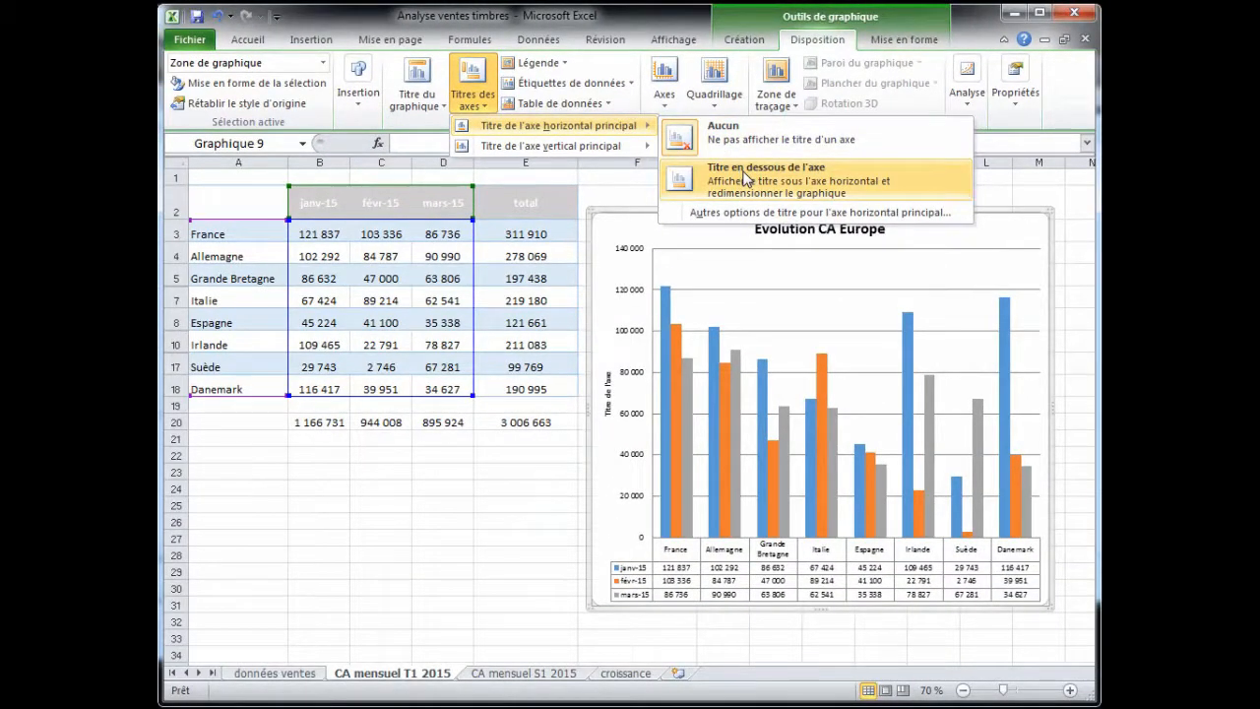
{"action": "mouse_move", "coordinate": [597, 149]}
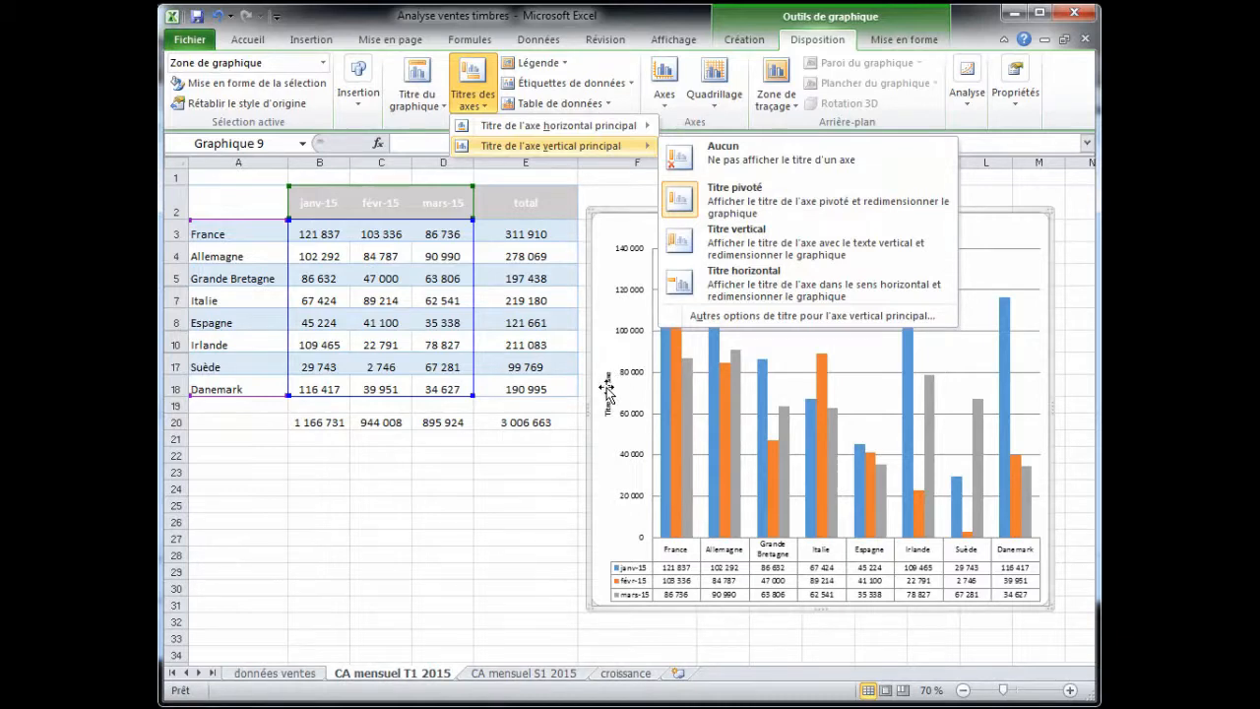
{"action": "left_click", "coordinate": [774, 158]}
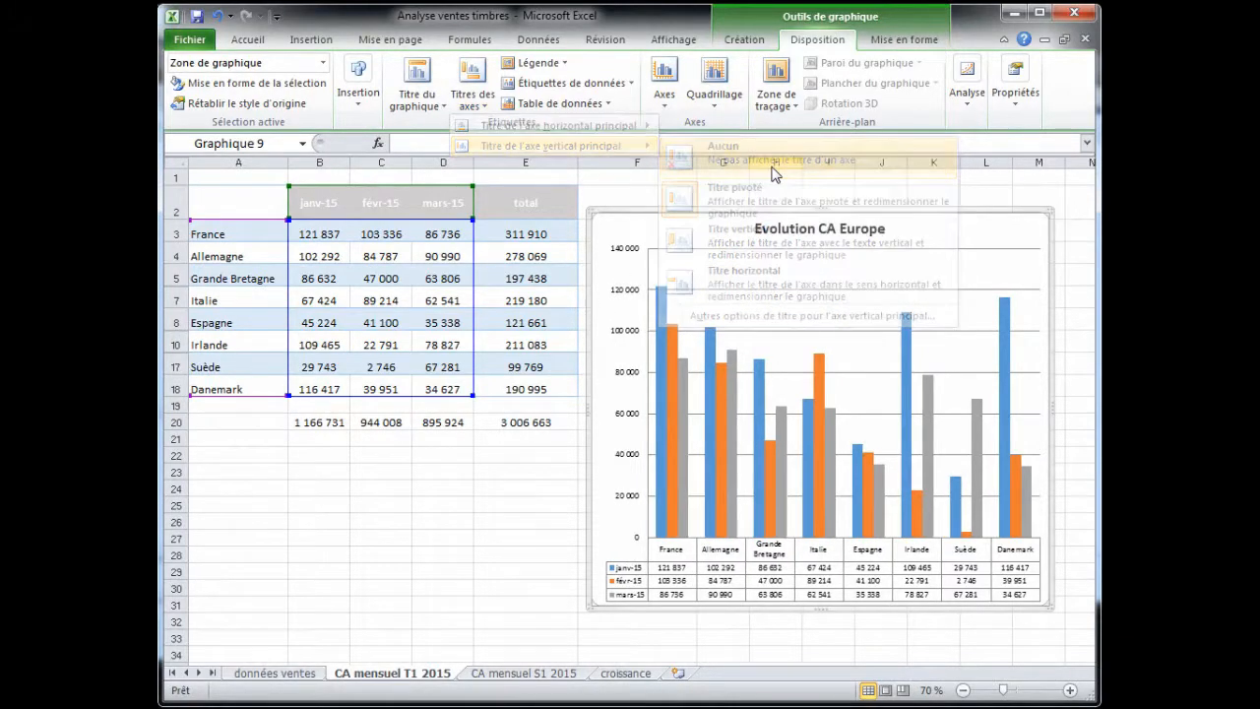
{"action": "left_click", "coordinate": [666, 98]}
{"action": "mouse_move", "coordinate": [684, 133]}
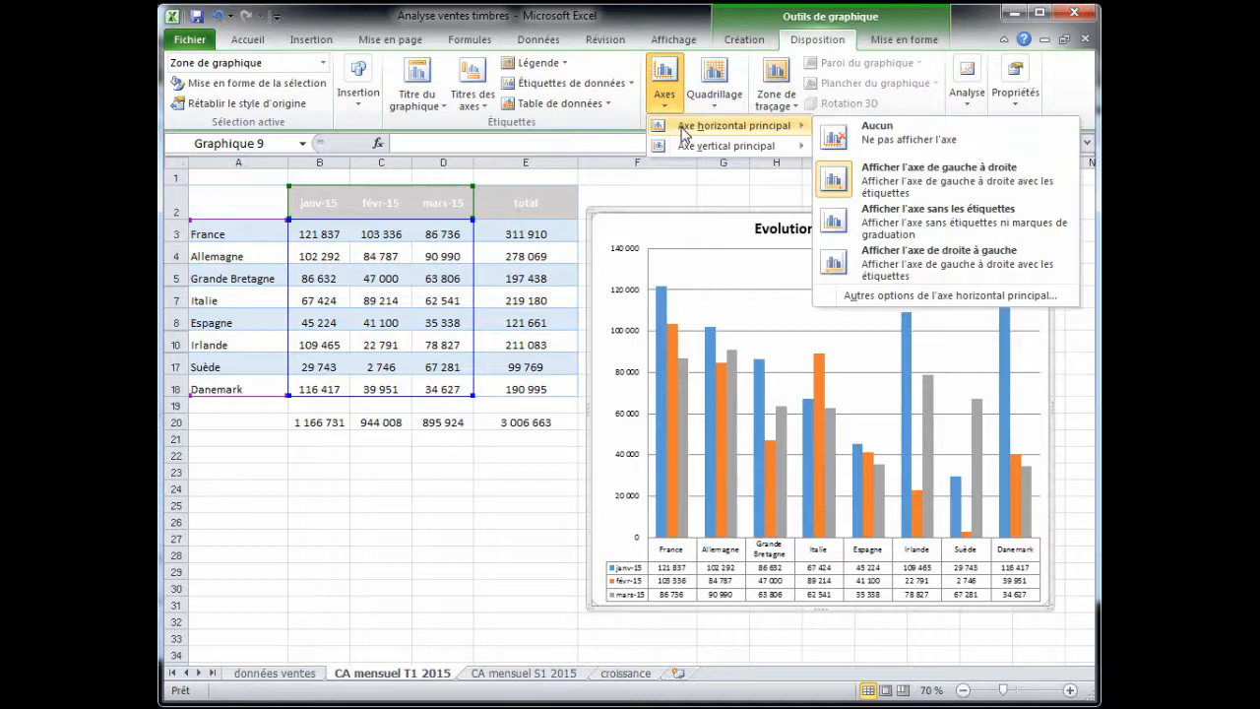
{"action": "left_click", "coordinate": [715, 106]}
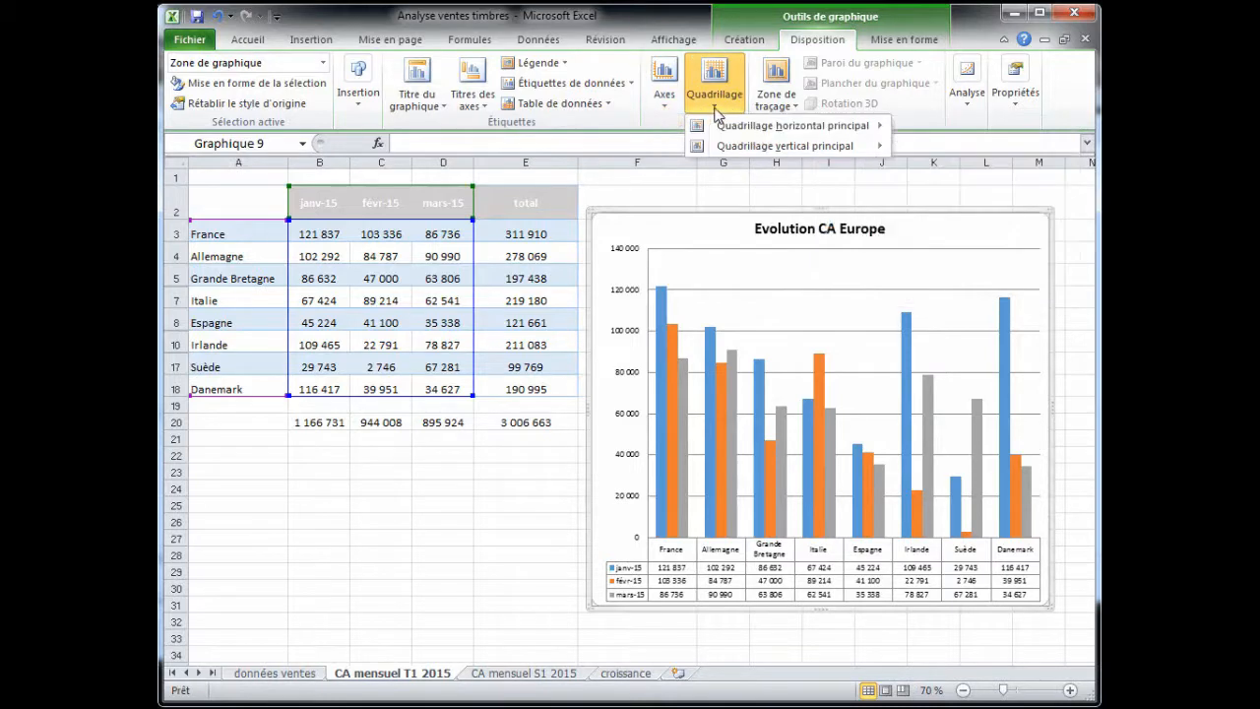
{"action": "left_click", "coordinate": [715, 106]}
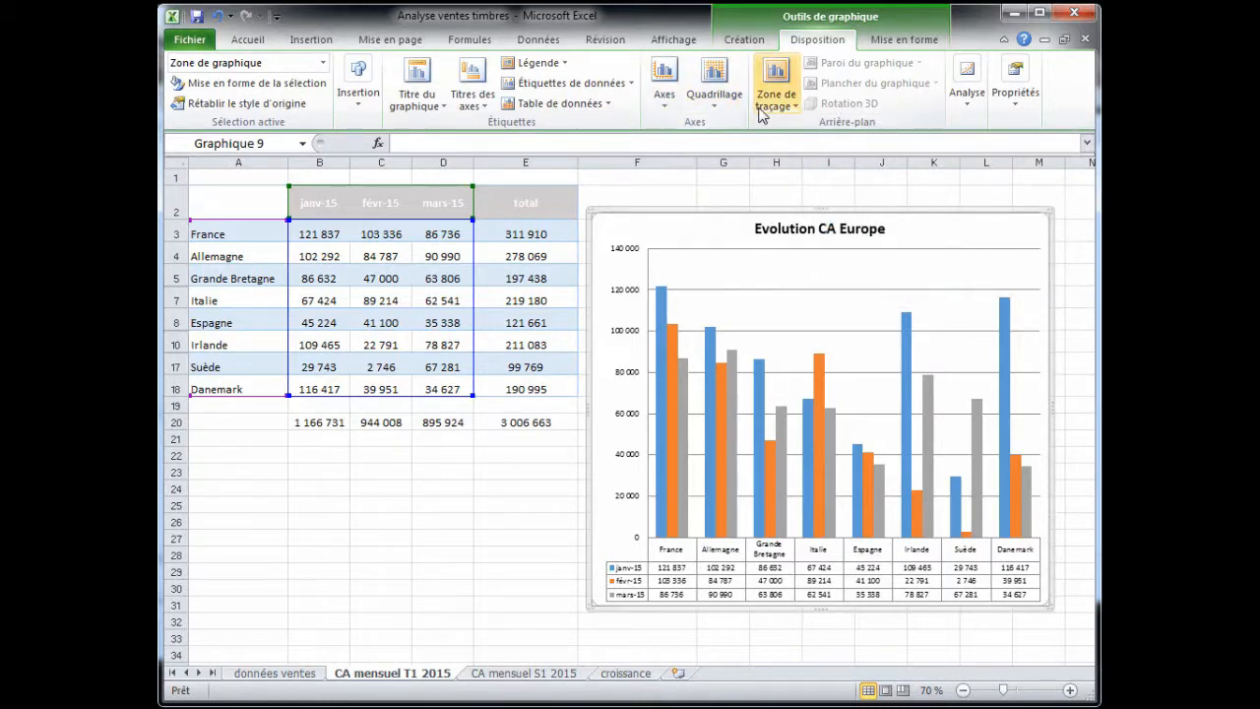
{"action": "left_click", "coordinate": [889, 44]}
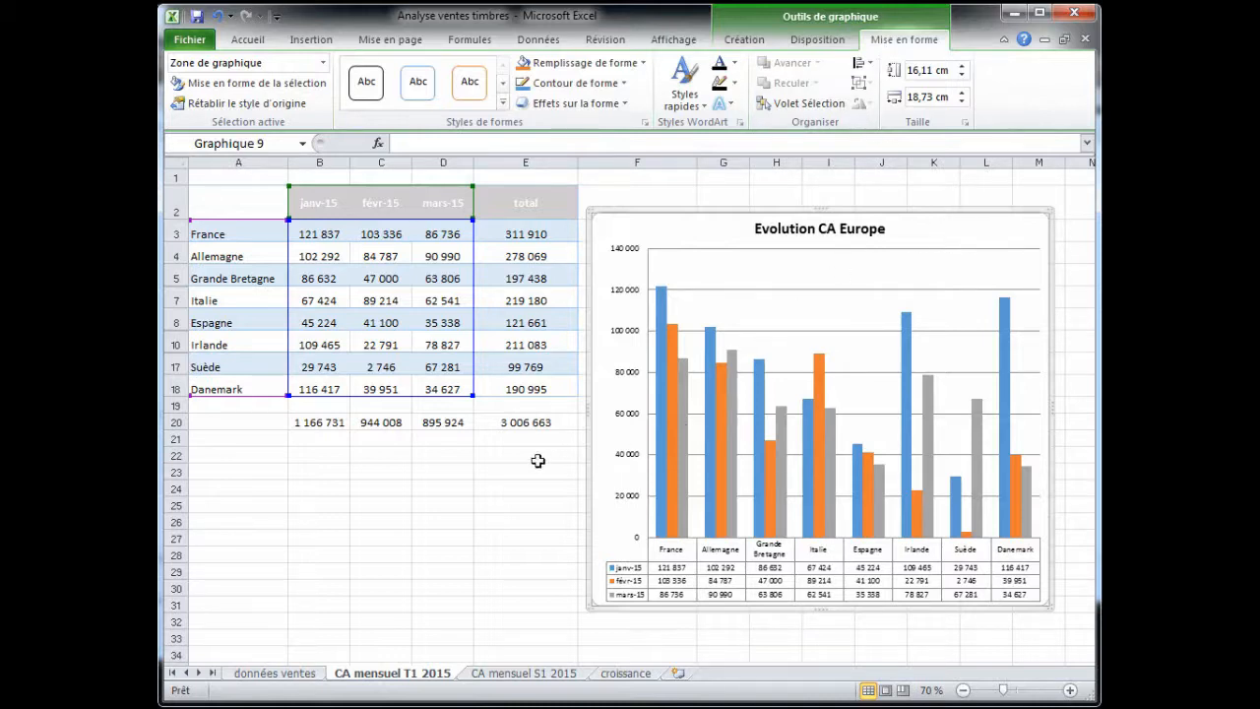
- On the croissance sheet, insert a 3D bubble chart (Bulles avec effet 3D) from the growth table
{"action": "left_click", "coordinate": [626, 673]}
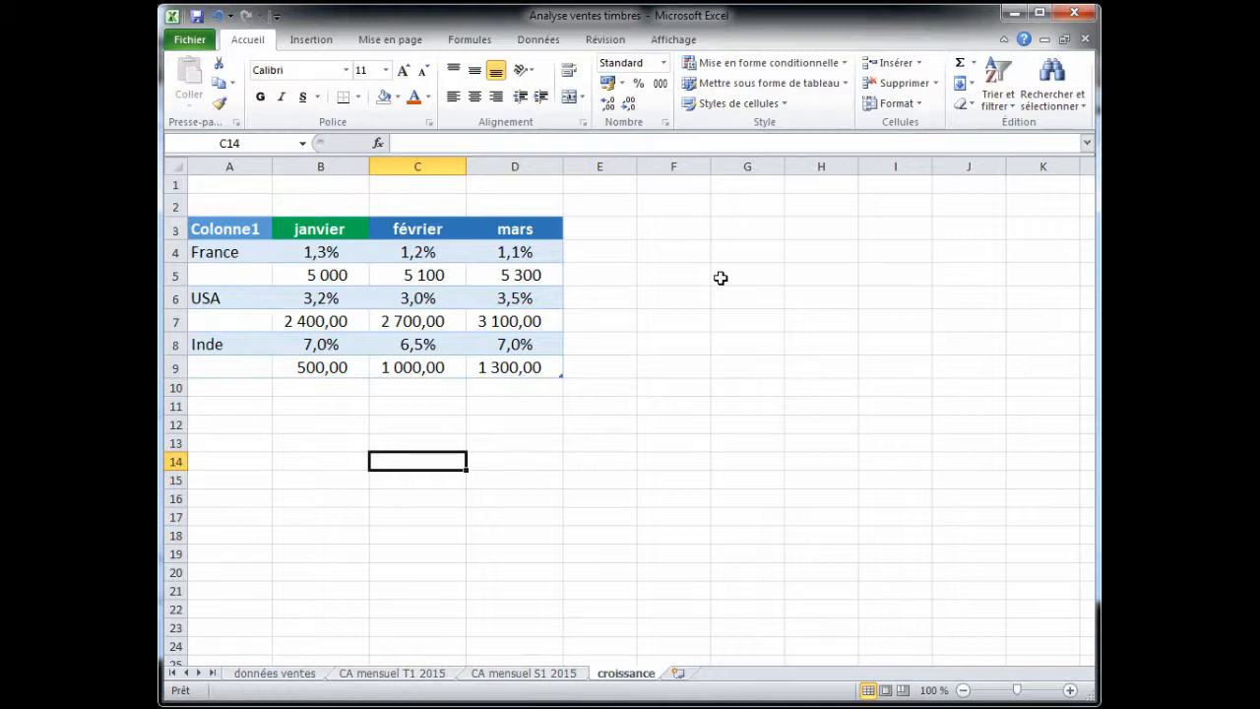
{"action": "left_click", "coordinate": [480, 295]}
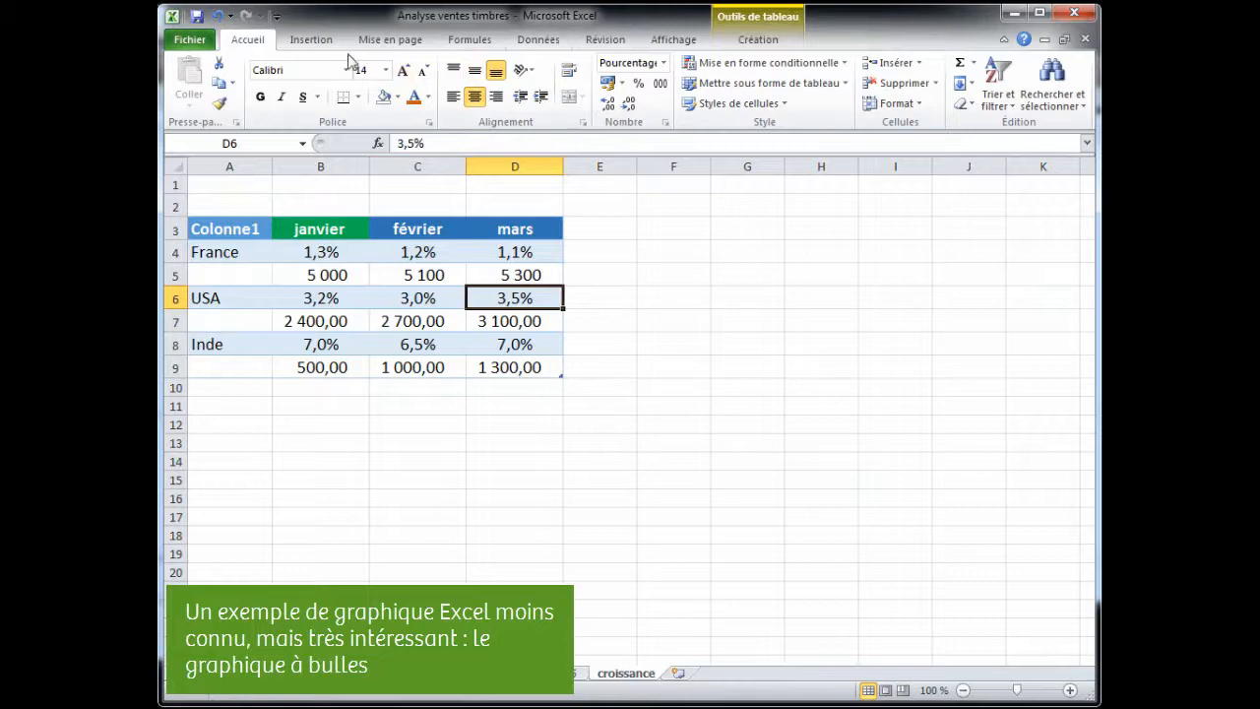
{"action": "left_click", "coordinate": [314, 39]}
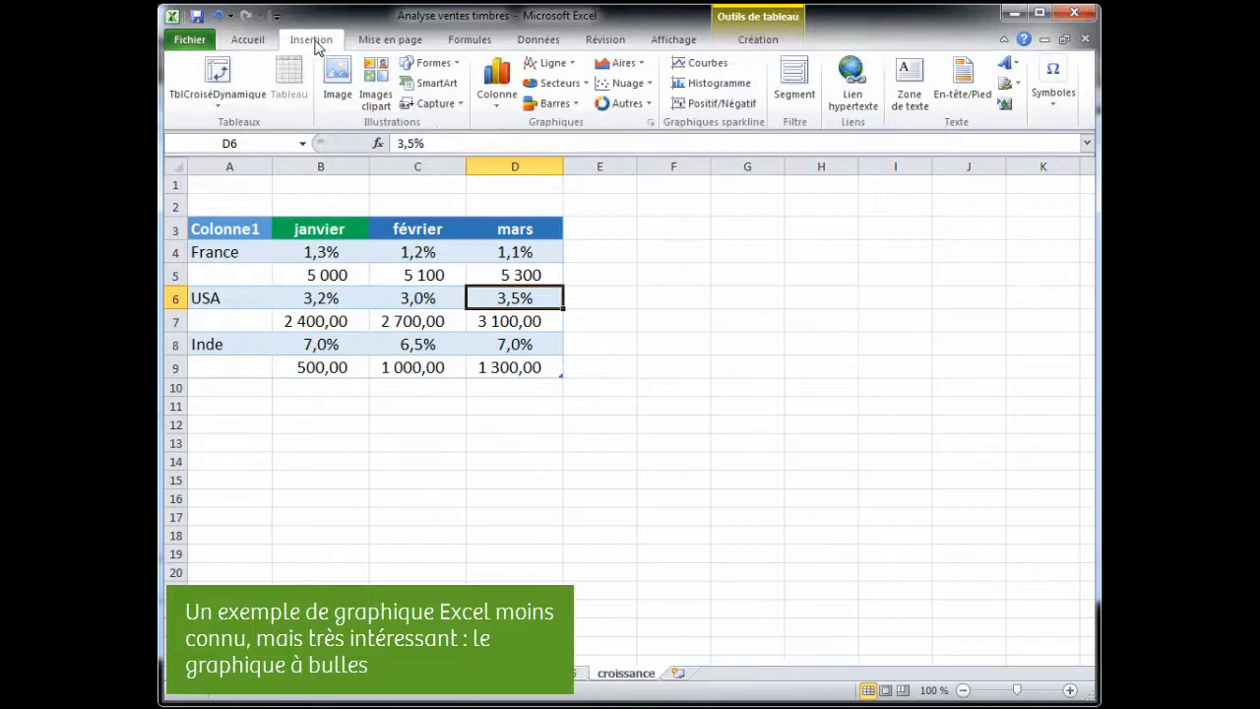
{"action": "left_click", "coordinate": [650, 122]}
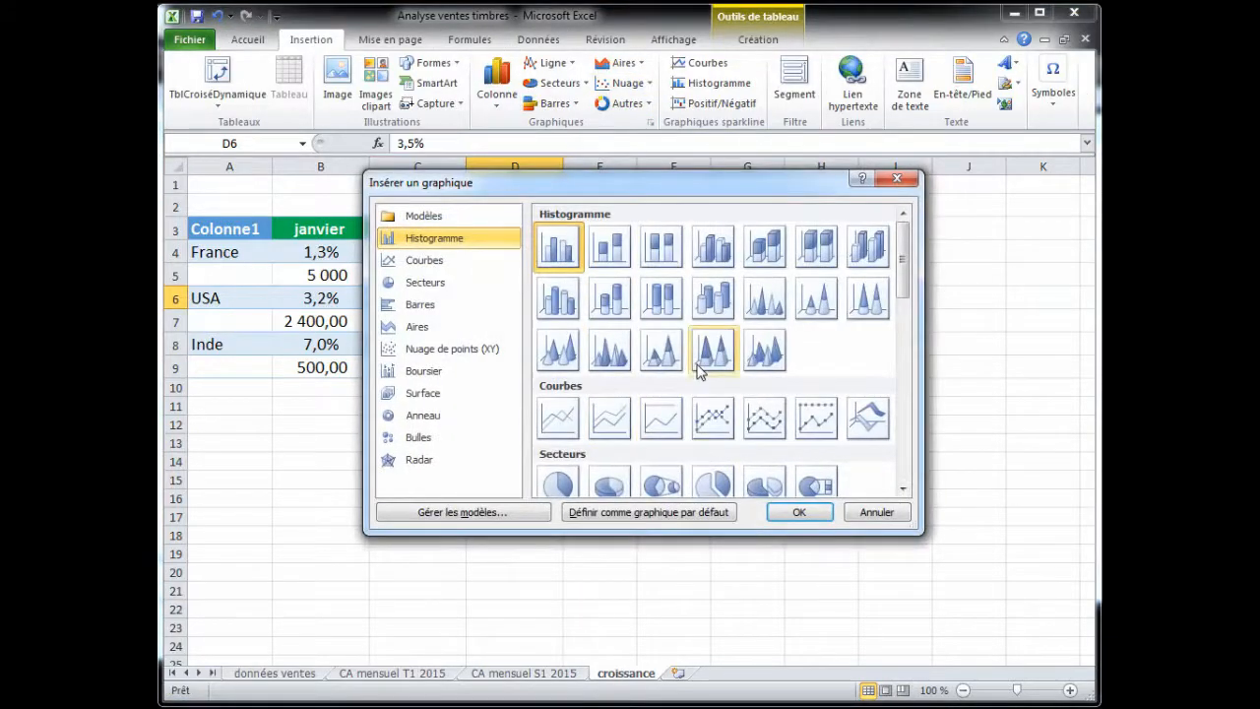
{"action": "scroll", "coordinate": [699, 370], "scroll_direction": "down", "scroll_amount": 10}
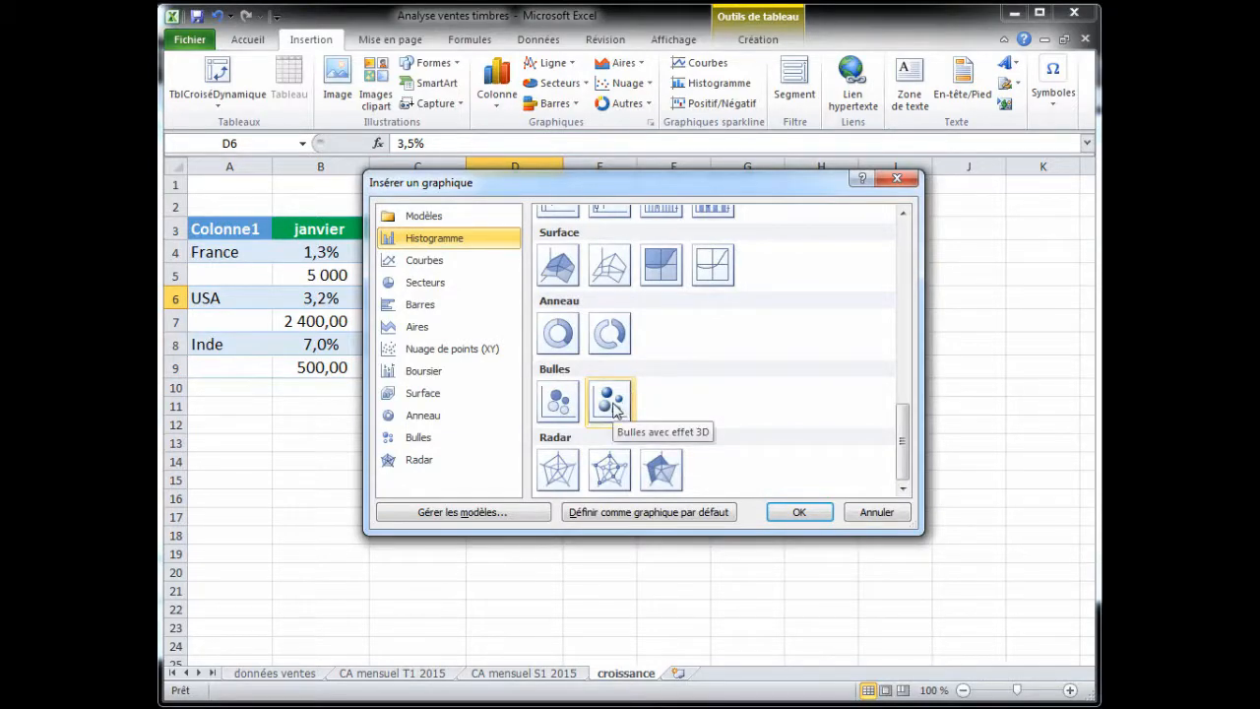
{"action": "left_click", "coordinate": [611, 405]}
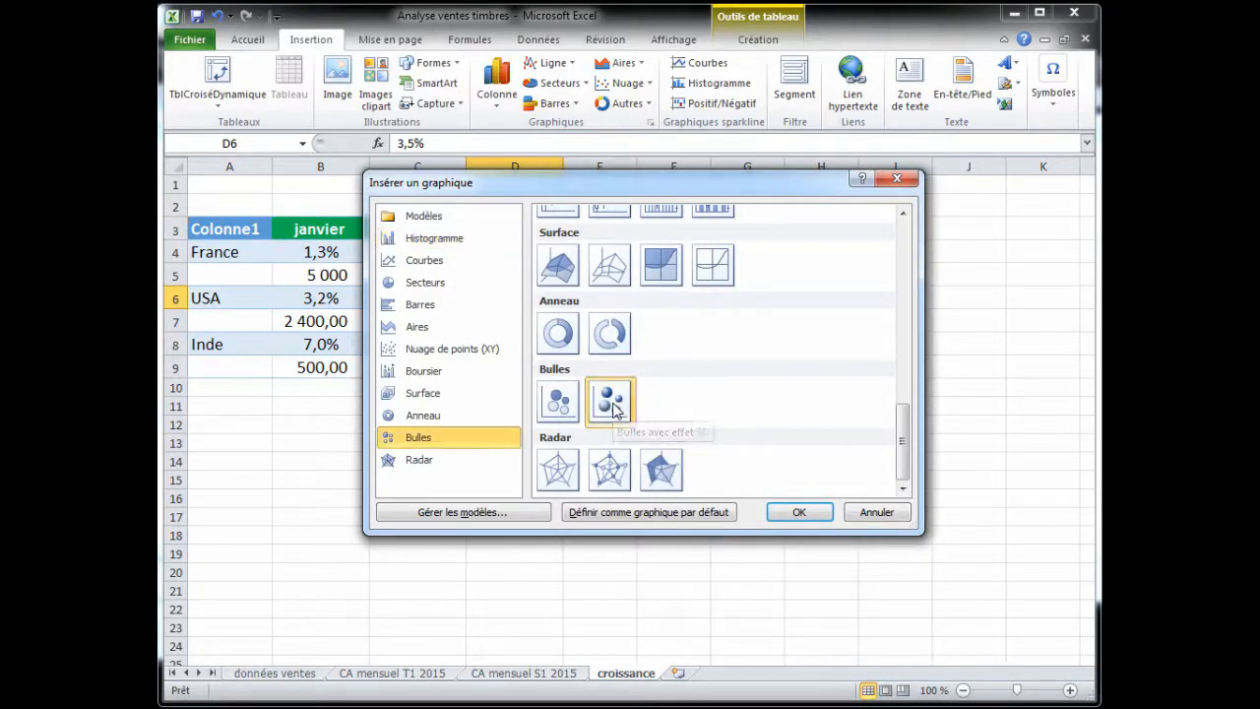
{"action": "left_click", "coordinate": [799, 512]}
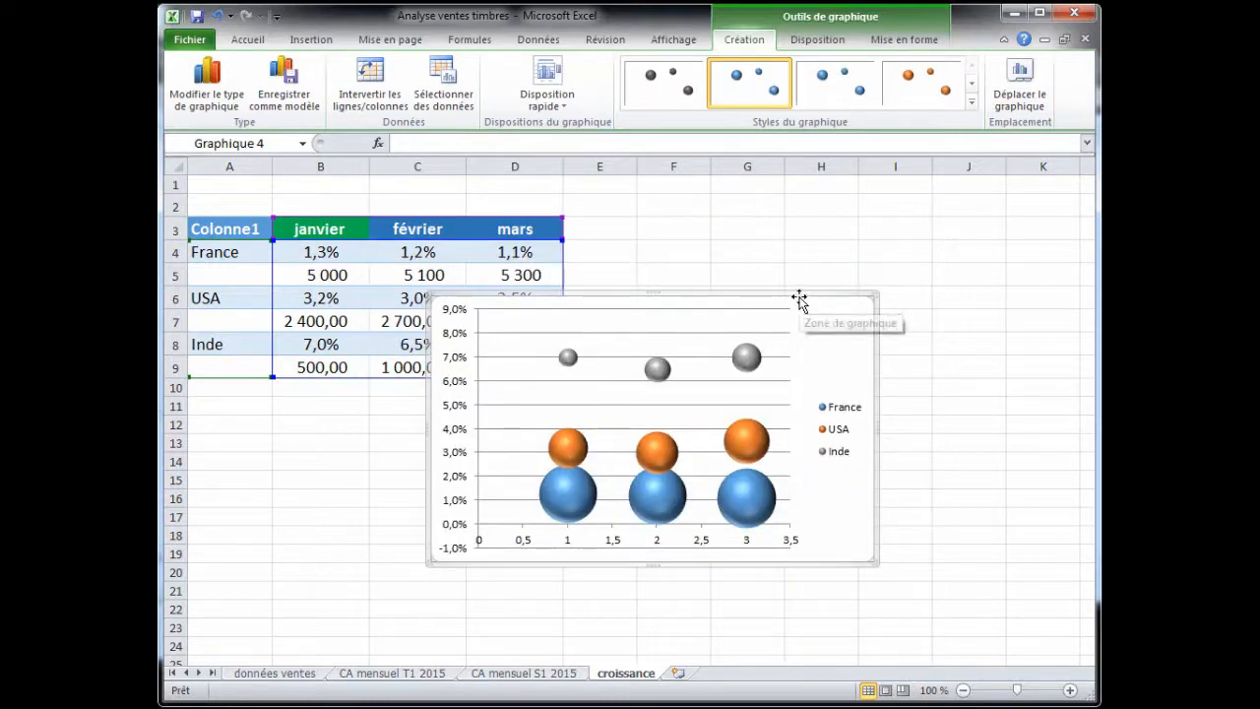
- Move the bubble chart up beside the table and deselect it
{"action": "left_click_drag", "start_coordinate": [799, 299], "coordinate": [916, 247]}
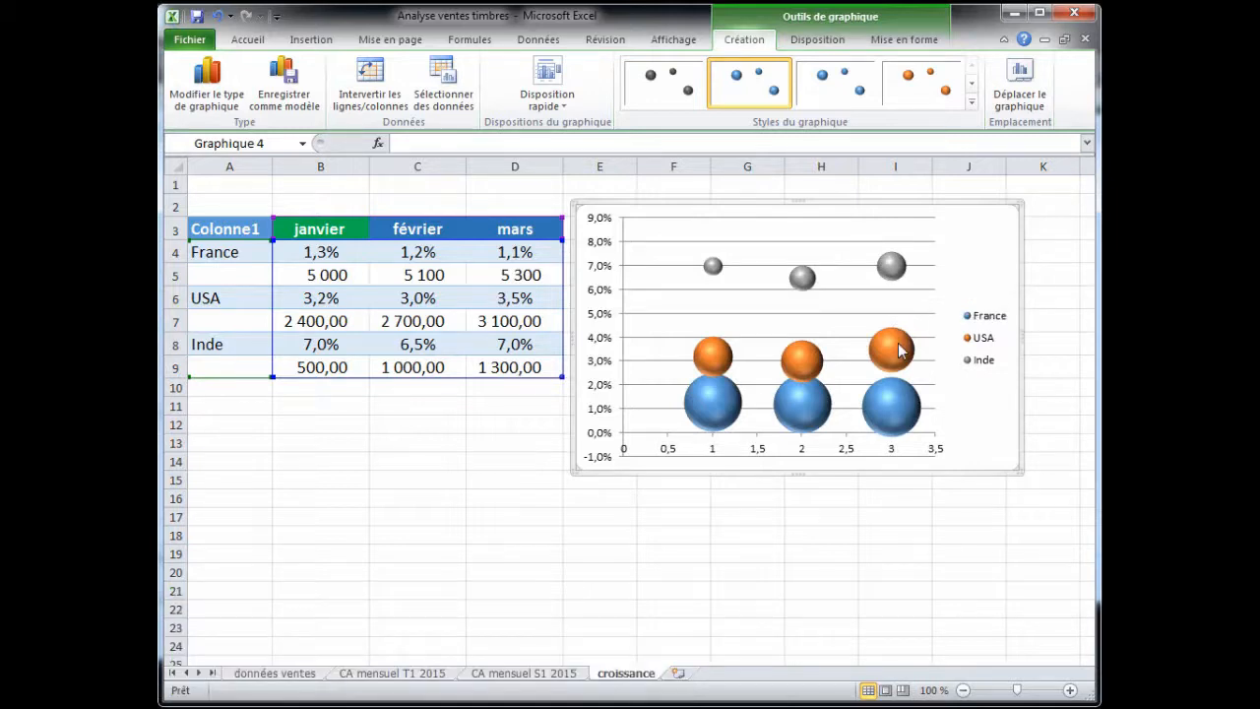
{"action": "mouse_move", "coordinate": [899, 350]}
{"action": "left_click", "coordinate": [899, 534]}
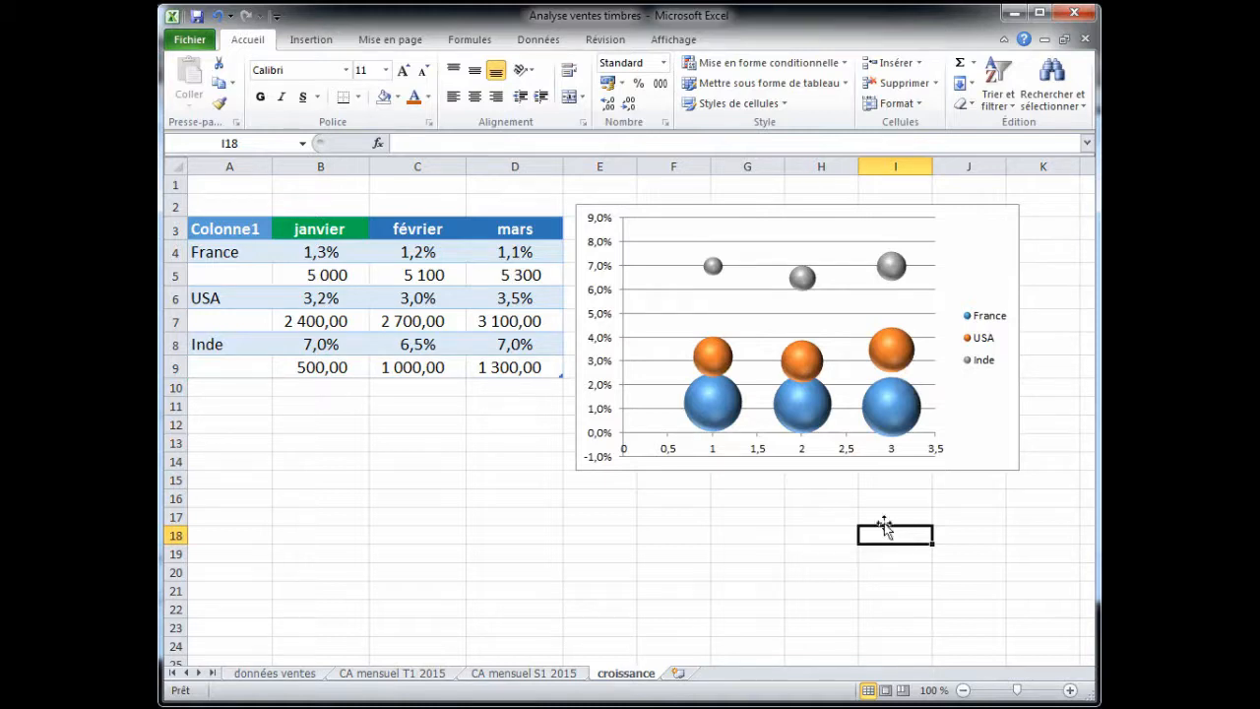
- Delete the column chart on the CA mensuel T1 2015 sheet
{"action": "left_click", "coordinate": [425, 676]}
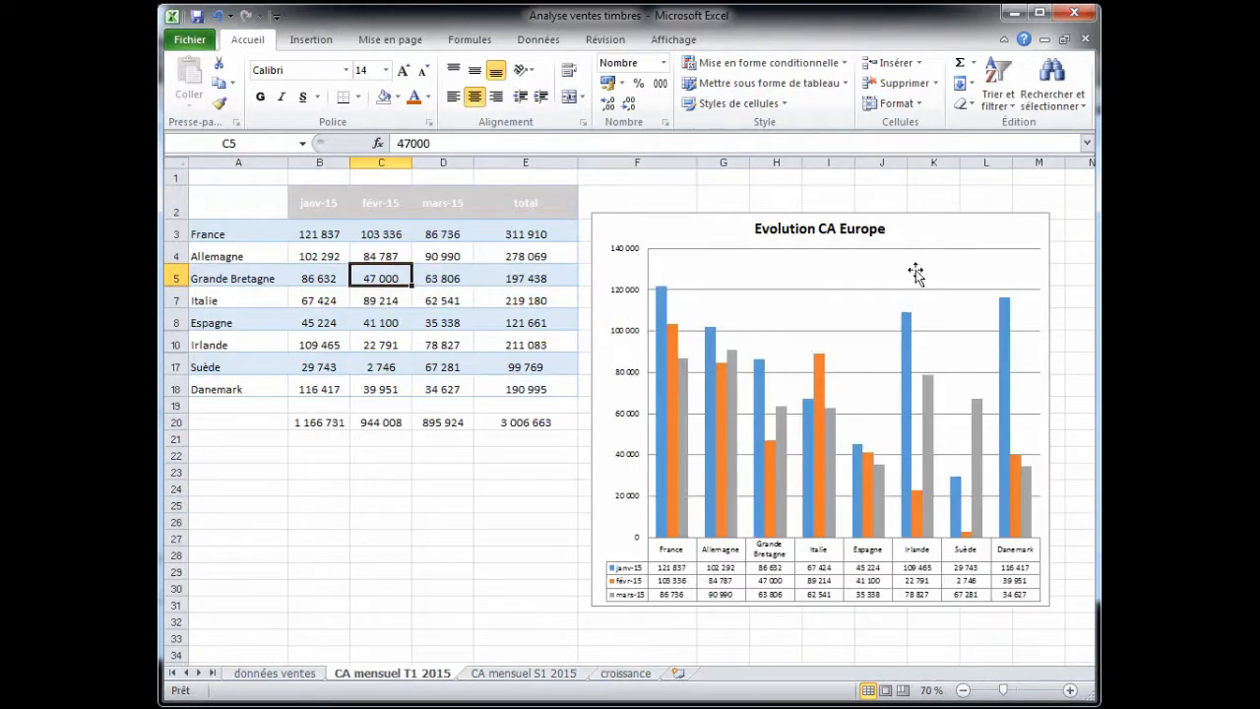
{"action": "left_click", "coordinate": [943, 227]}
{"action": "key", "text": "Delete"}
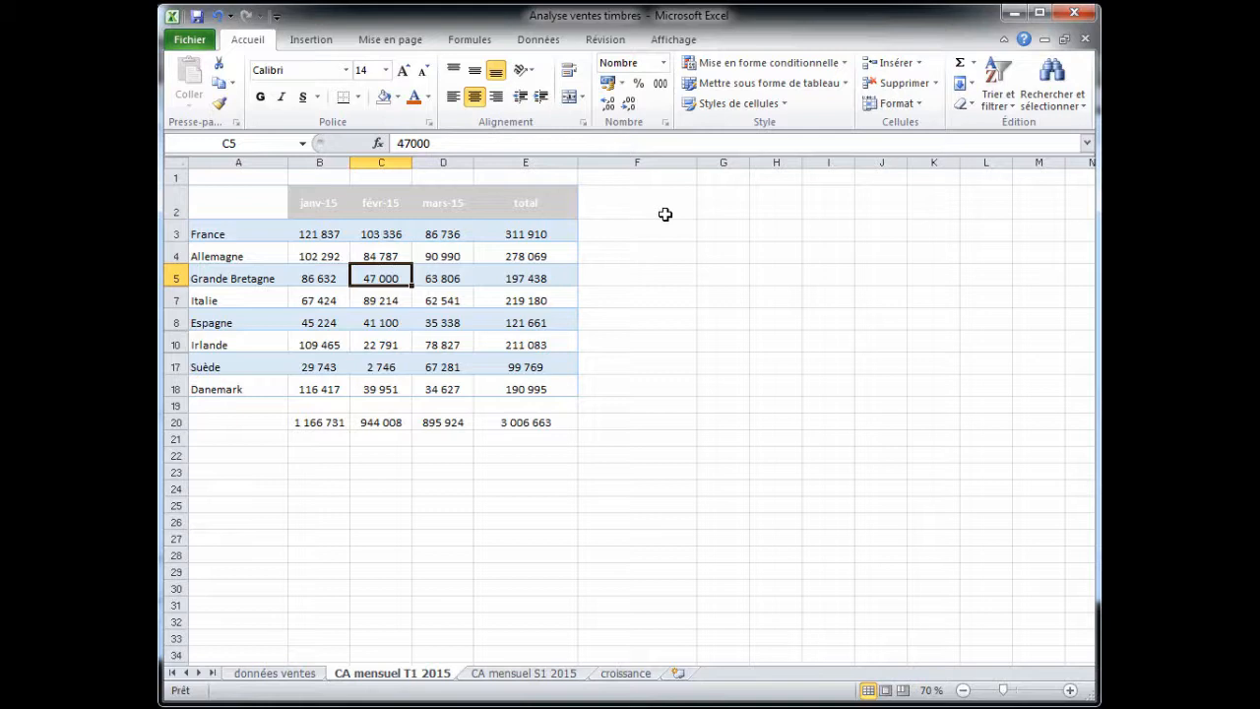
- Widen column F to hold sparklines and select cell F3
{"action": "left_click", "coordinate": [315, 42]}
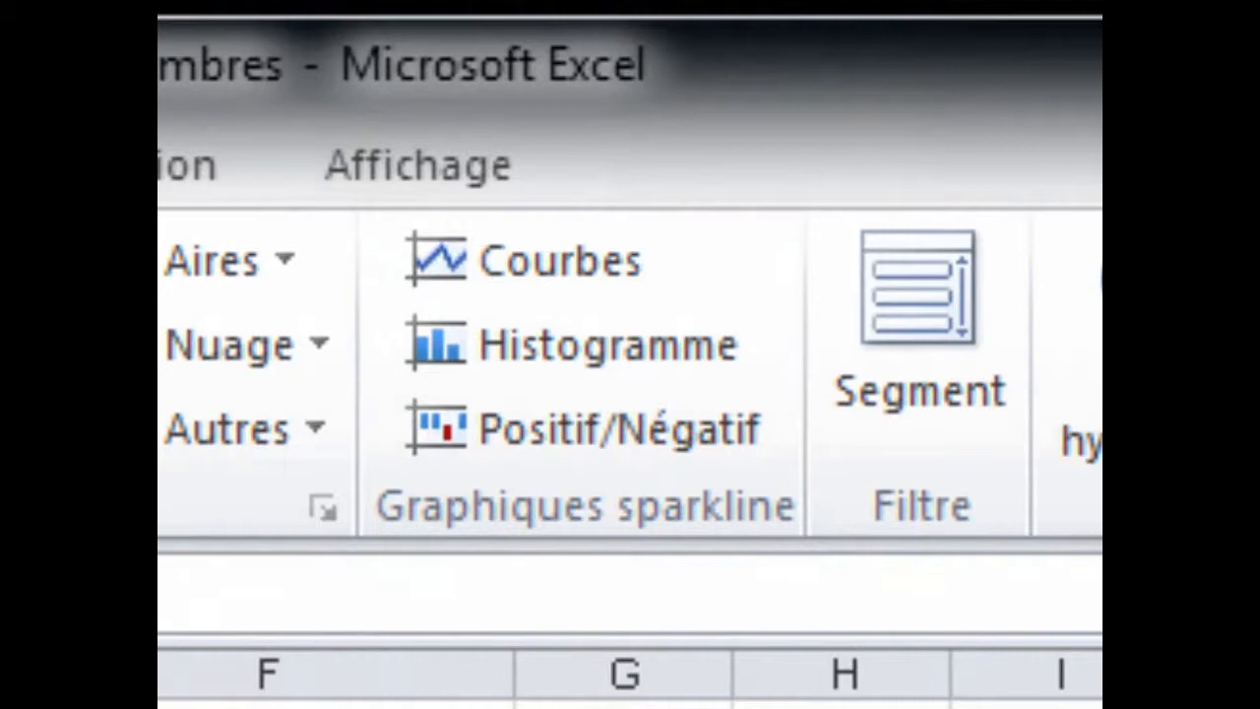
{"action": "left_click_drag", "start_coordinate": [515, 683], "coordinate": [748, 685]}
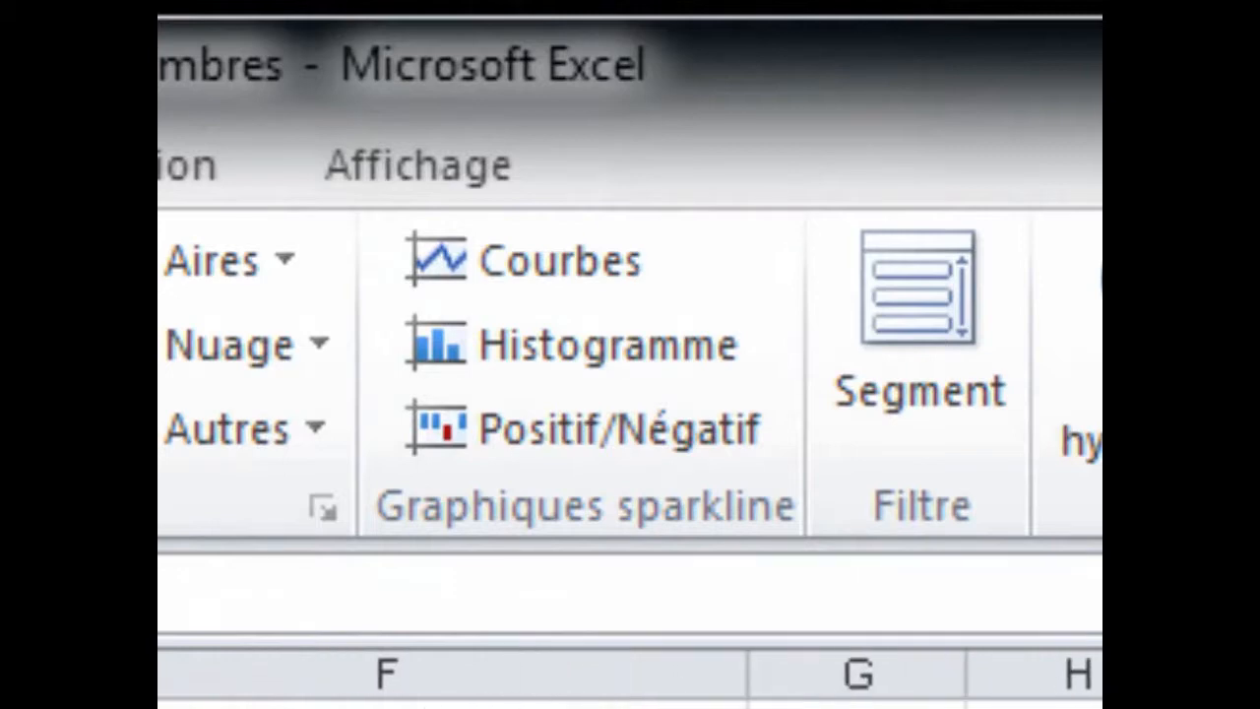
{"action": "left_click", "coordinate": [452, 706]}
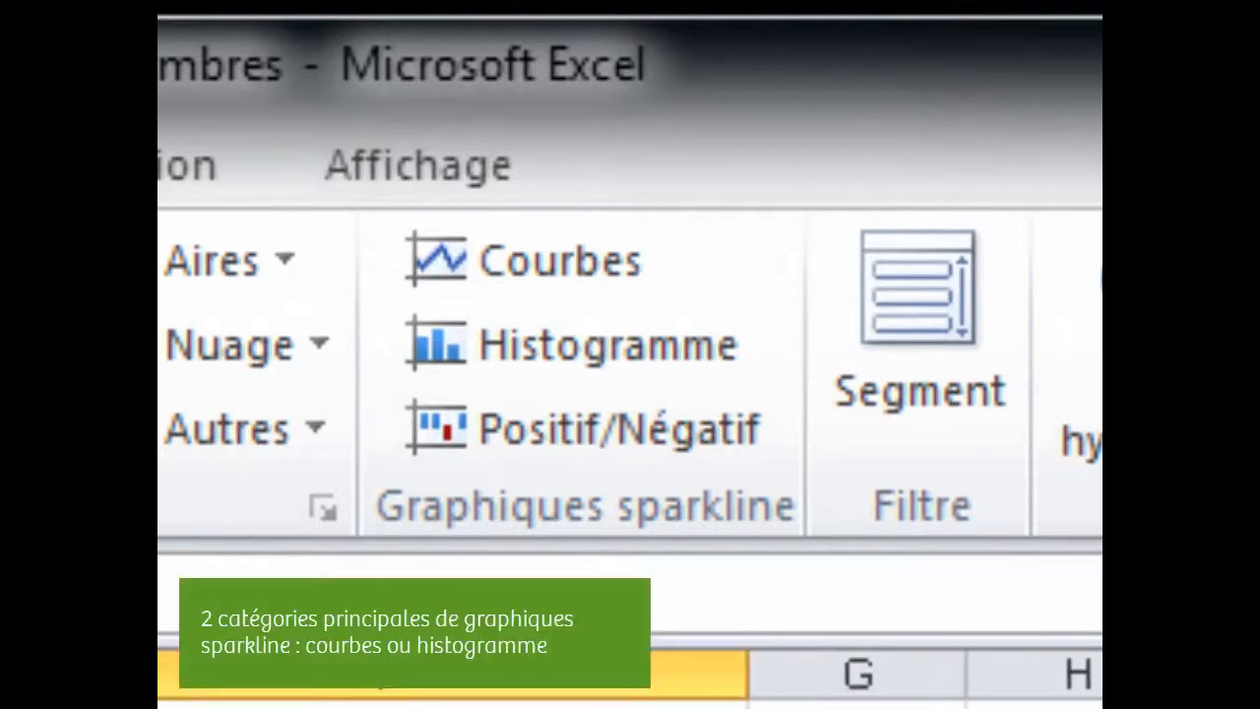
- Insert a column sparkline in F3 using the France data range B3:D3
{"action": "left_click", "coordinate": [631, 351]}
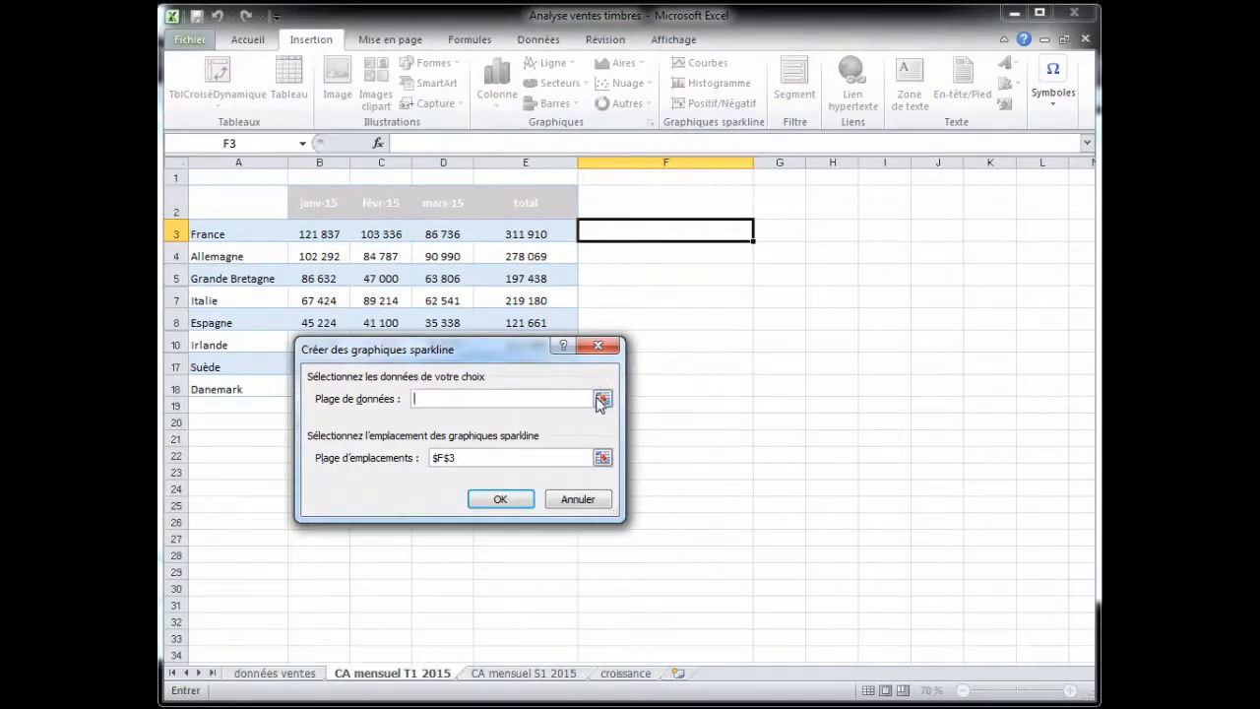
{"action": "left_click_drag", "start_coordinate": [334, 232], "coordinate": [426, 232]}
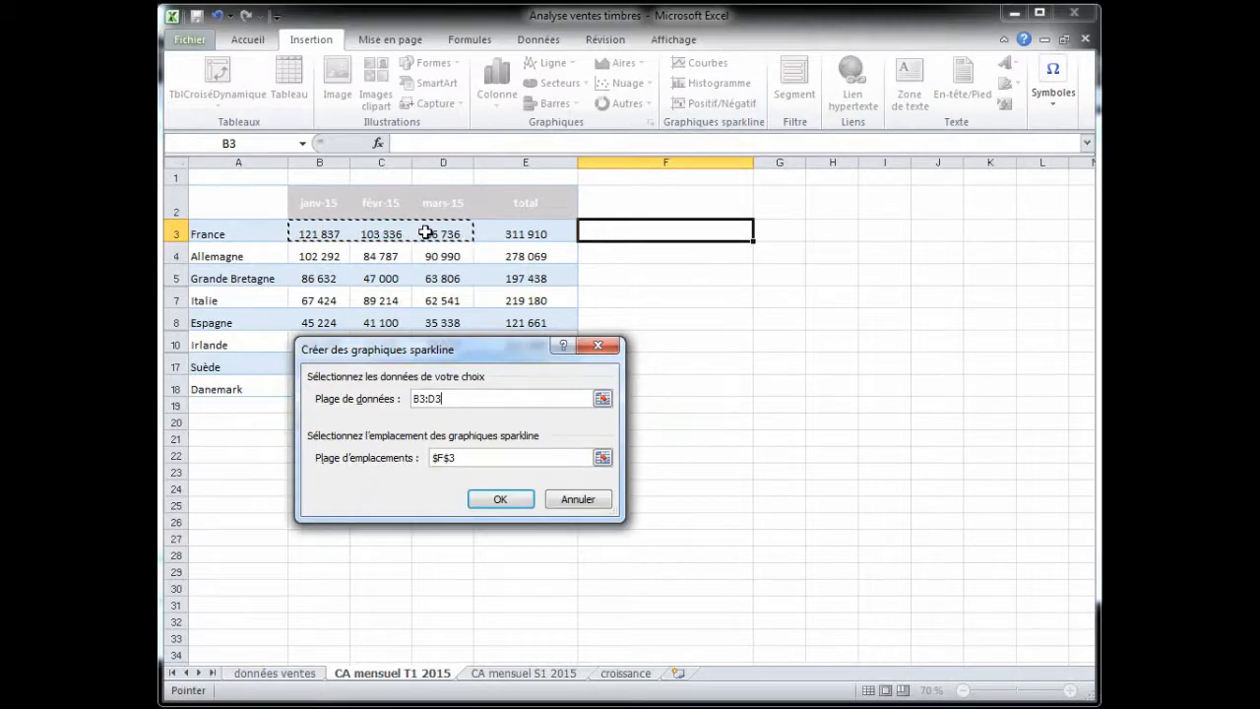
{"action": "left_click", "coordinate": [501, 500]}
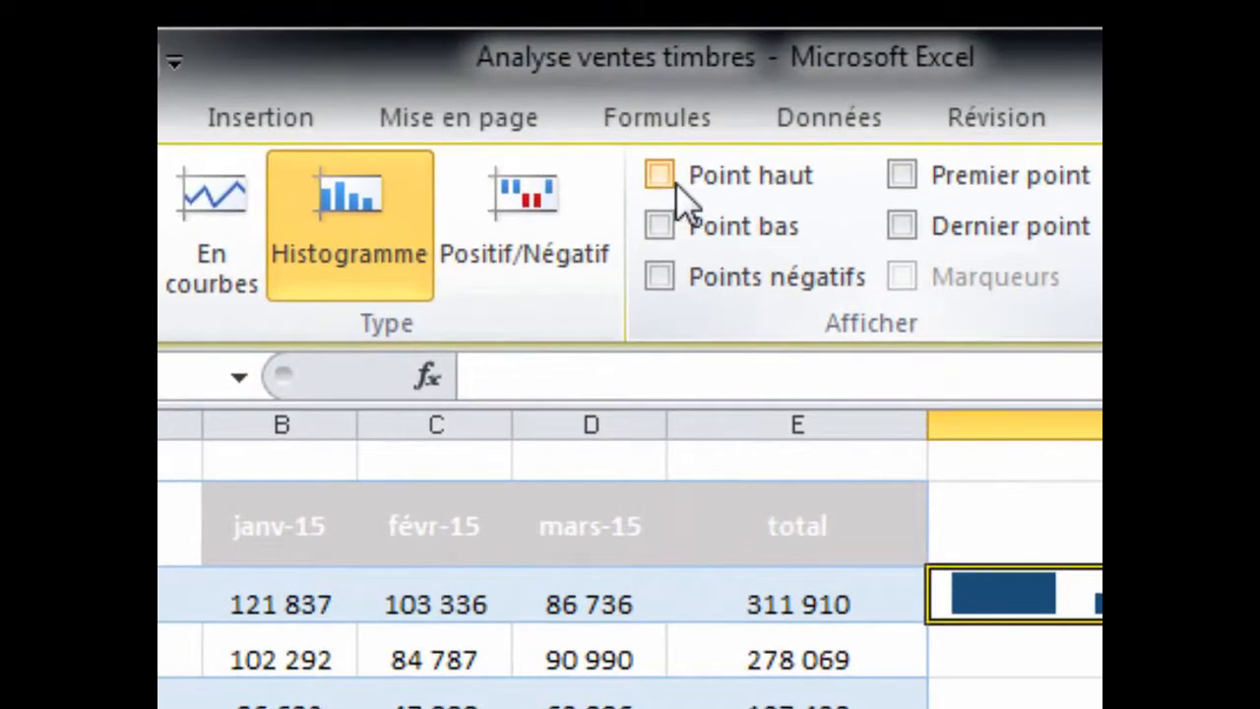
- Show the sparkline's high point and apply the orange sparkline style
{"action": "left_click", "coordinate": [676, 183]}
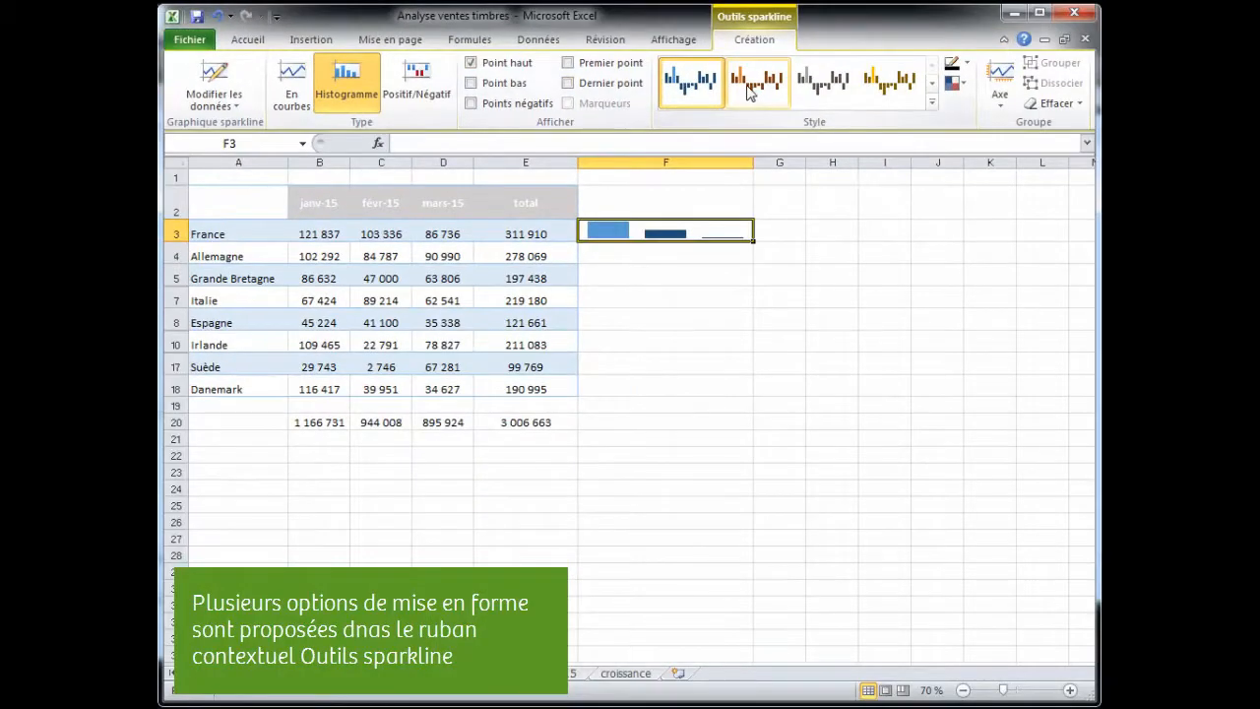
{"action": "left_click", "coordinate": [750, 87]}
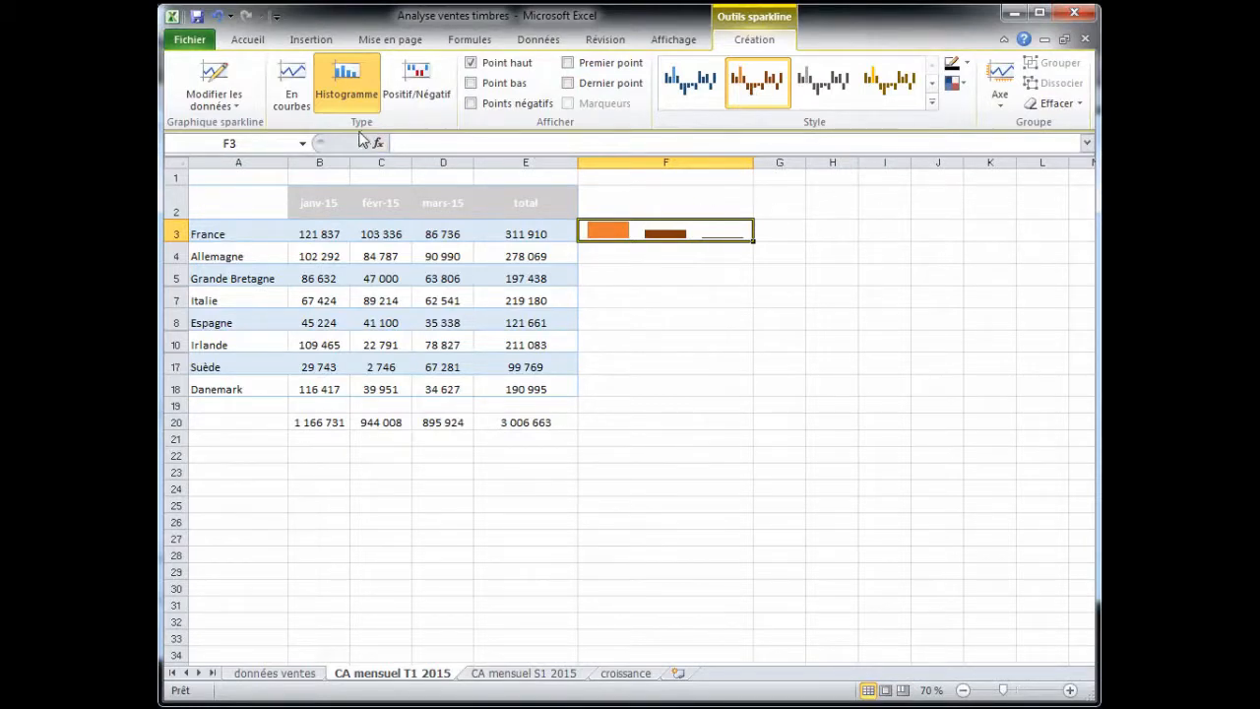
- Switch the sparkline type to line and back to column
{"action": "left_click", "coordinate": [304, 94]}
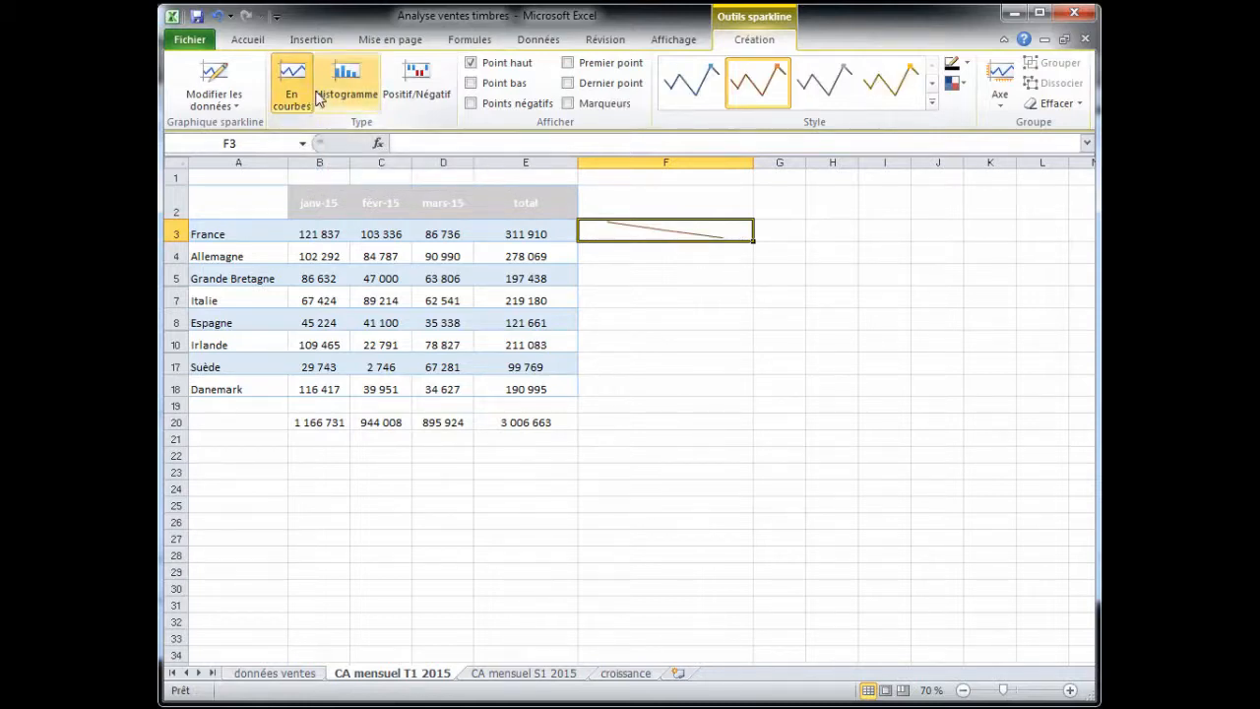
{"action": "left_click", "coordinate": [331, 96]}
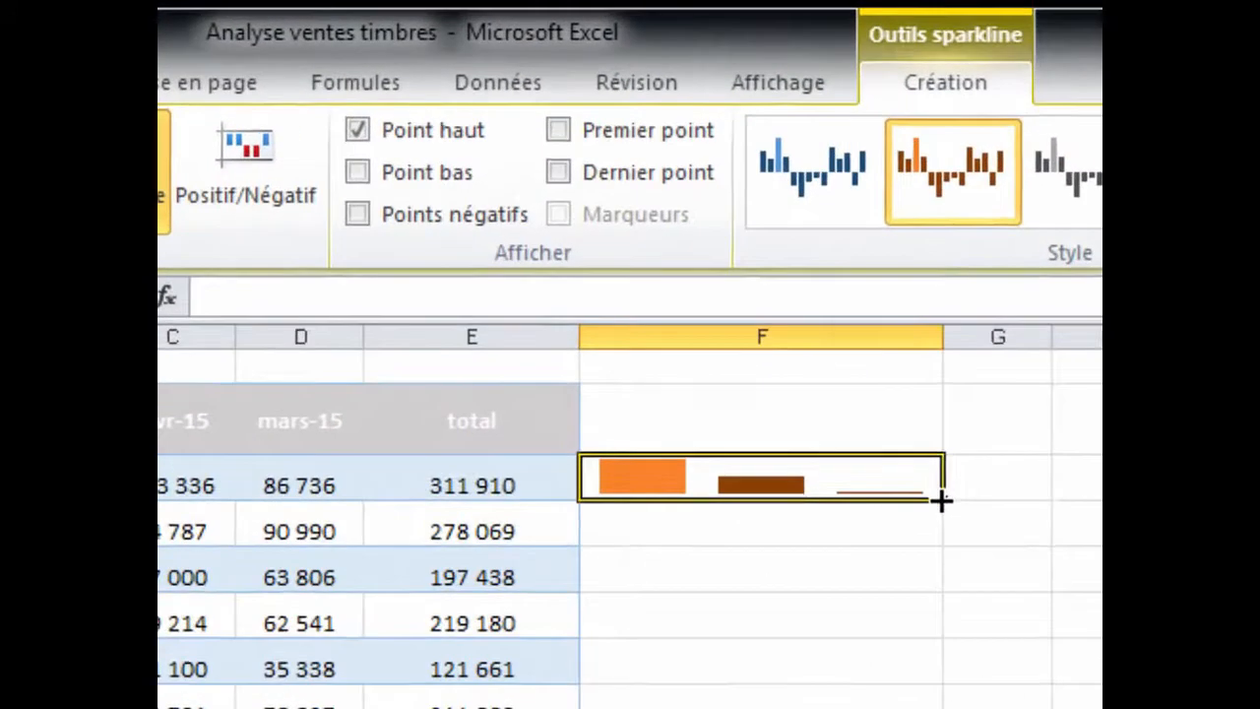
- Extend the sparkline down column F to every country row through Danemark
{"action": "left_click_drag", "start_coordinate": [941, 513], "coordinate": [932, 708]}
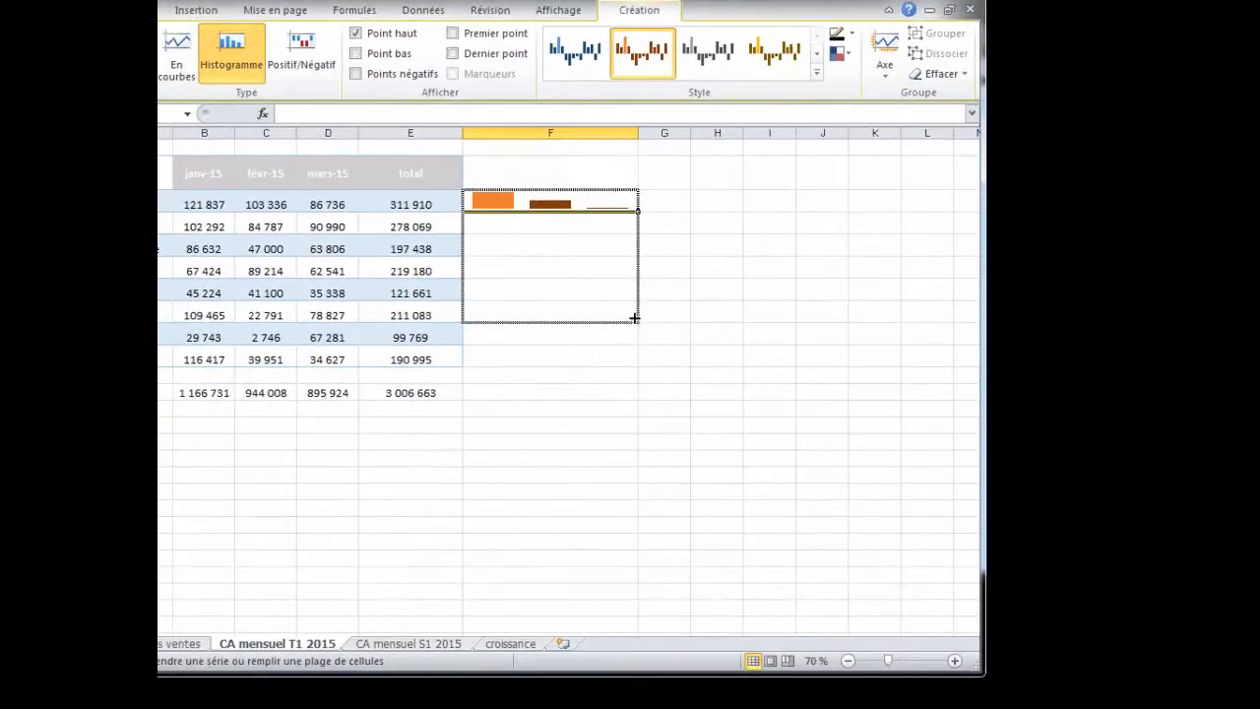
{"action": "left_click_drag", "start_coordinate": [632, 357], "coordinate": [635, 362]}
{"action": "left_click_drag", "start_coordinate": [635, 128], "coordinate": [604, 128]}
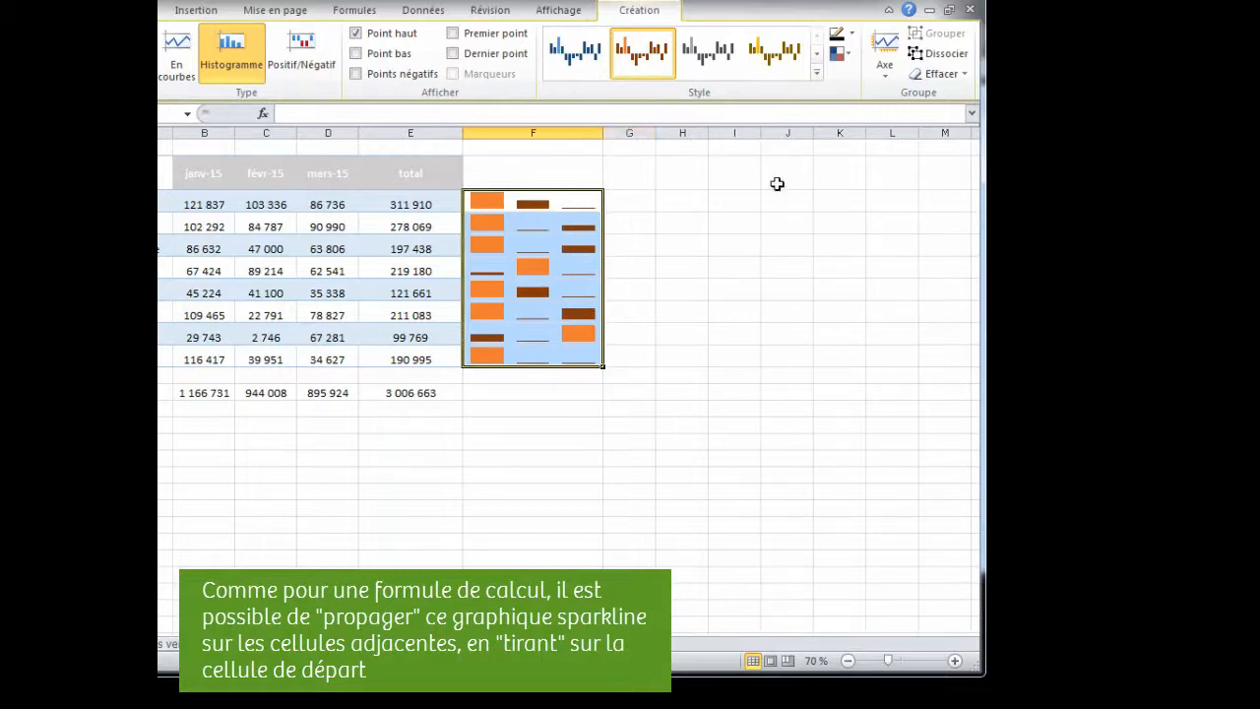
{"action": "left_click", "coordinate": [724, 313]}
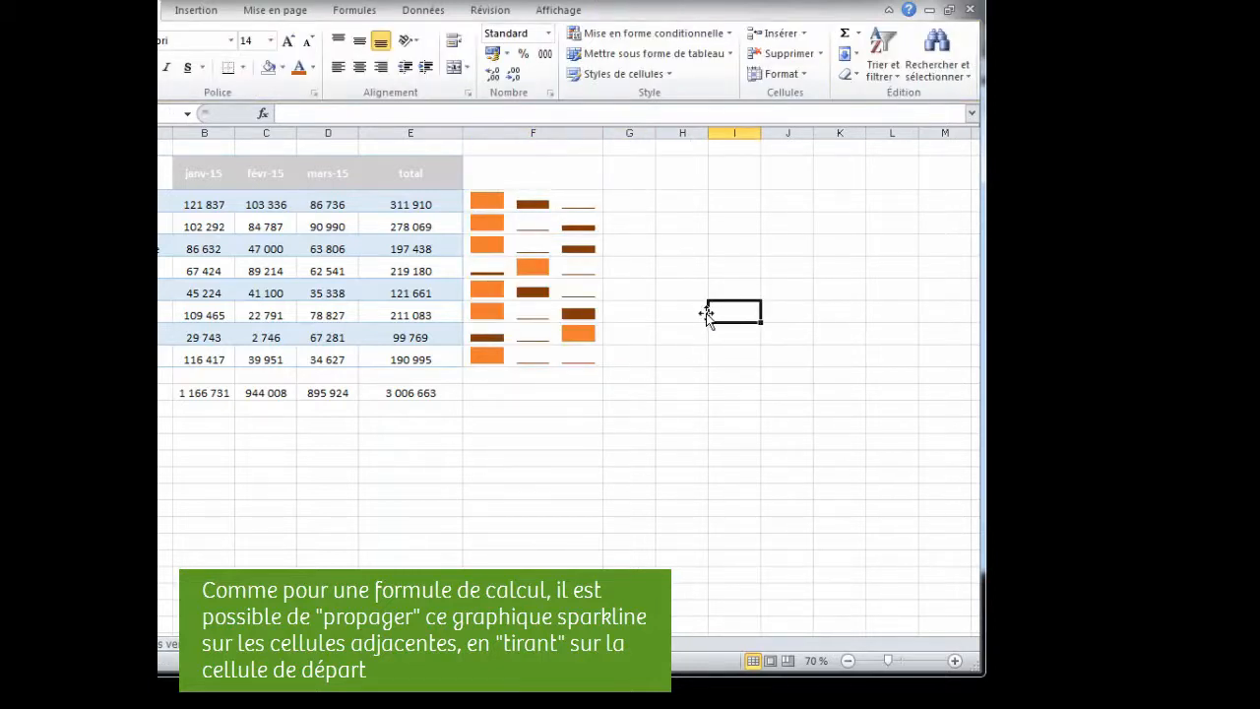